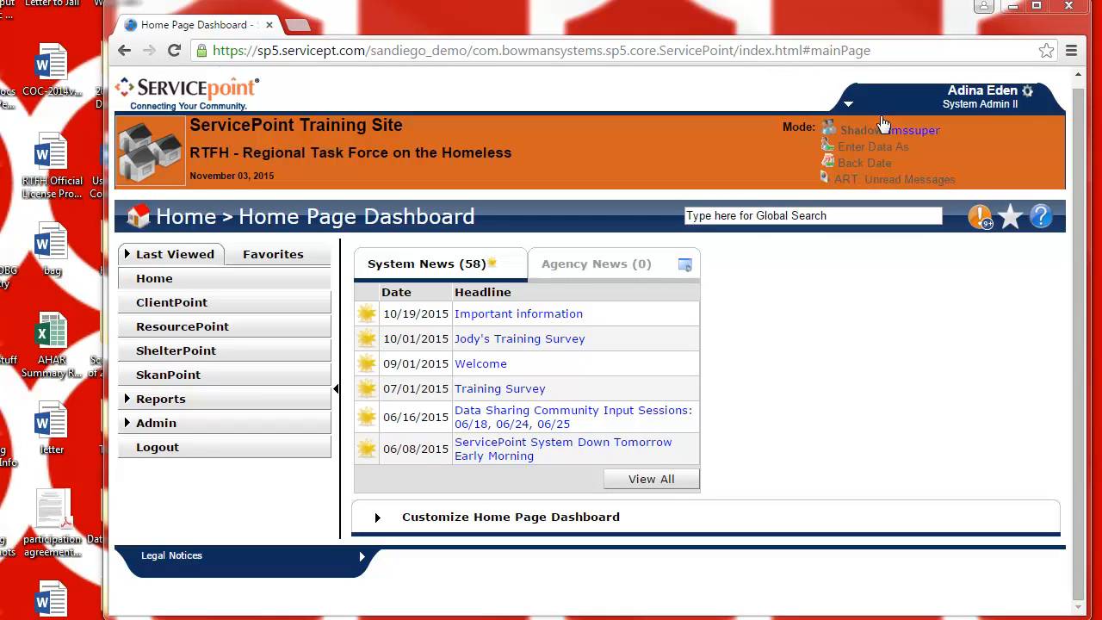
Step: Search the providers for FSS and set Enter Data As to ICS - SO - FSS CRC
click(872, 147)
text(FSS)
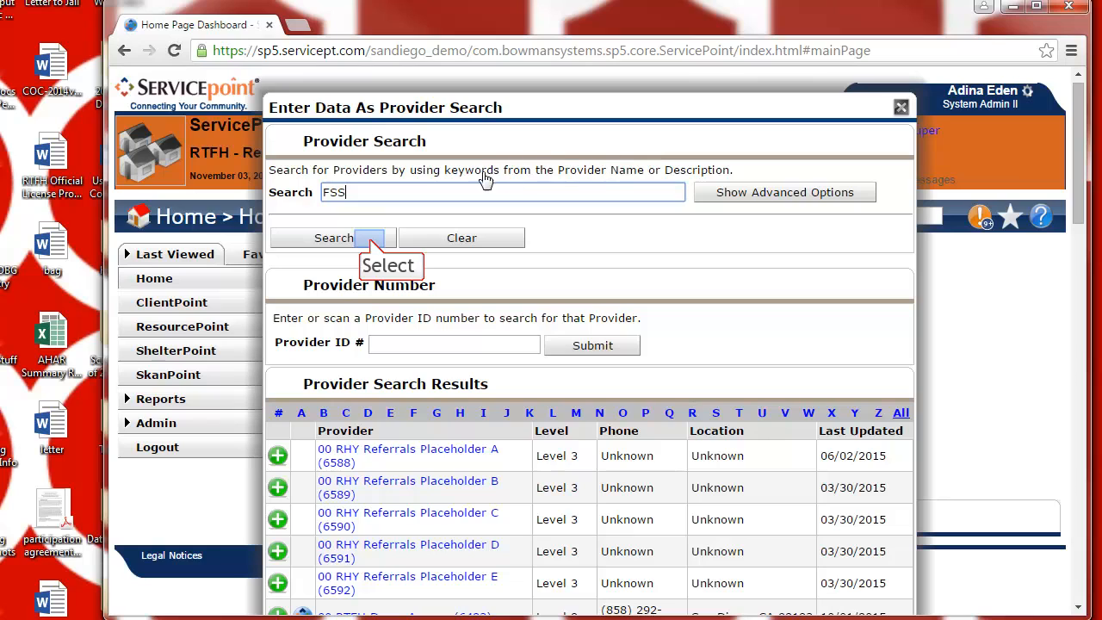
click(370, 237)
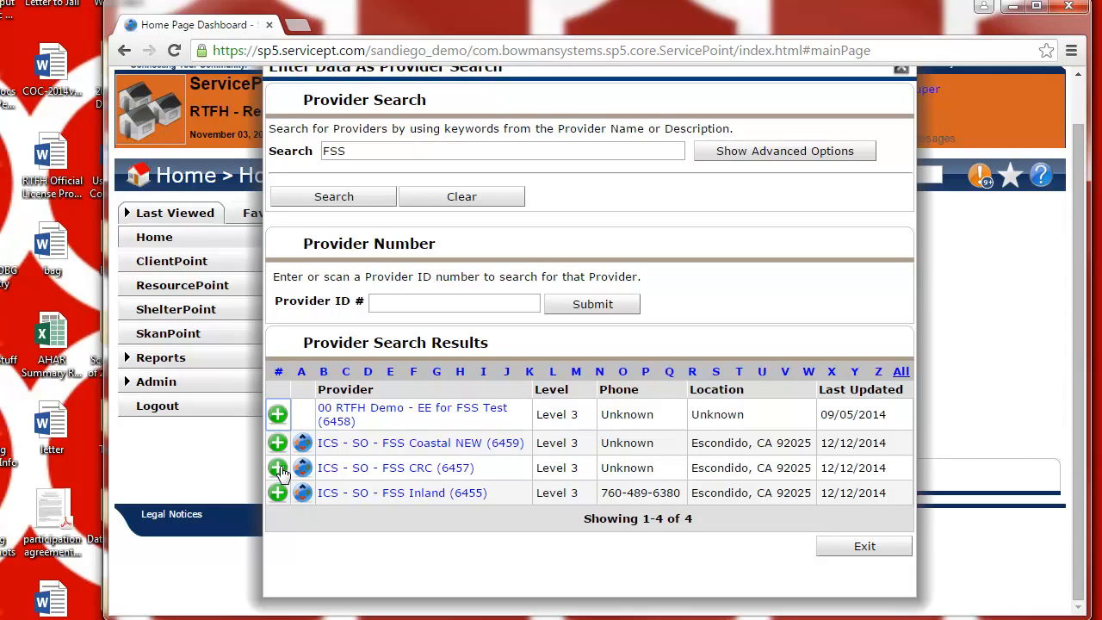
click(278, 469)
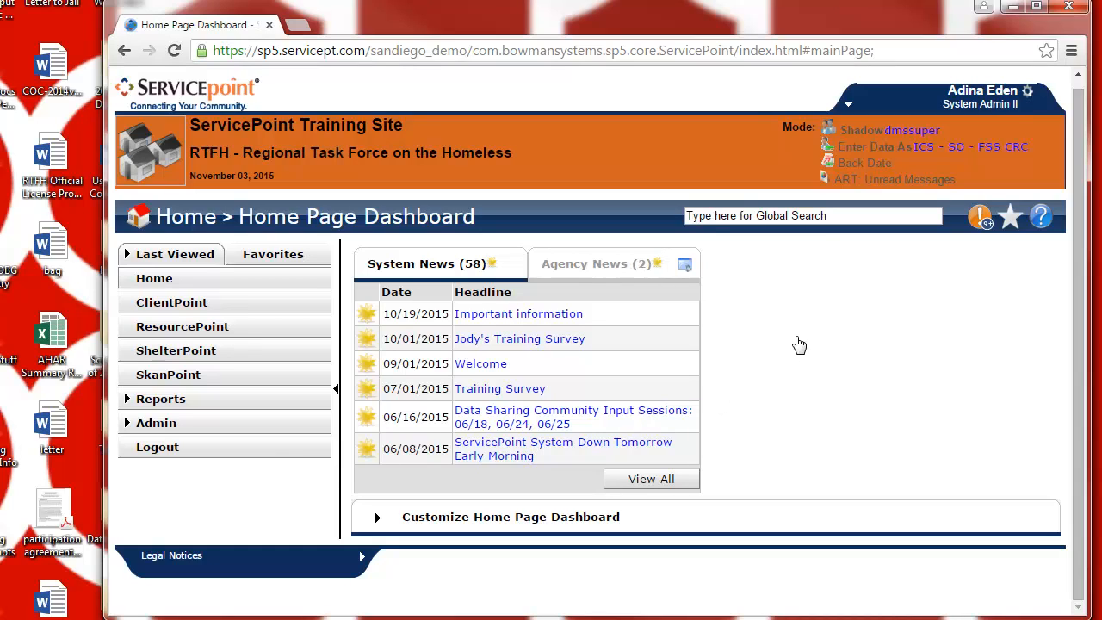
Step: Turn on Back Date Mode with the date 09/01/2015 at 12:00:00 AM
click(865, 163)
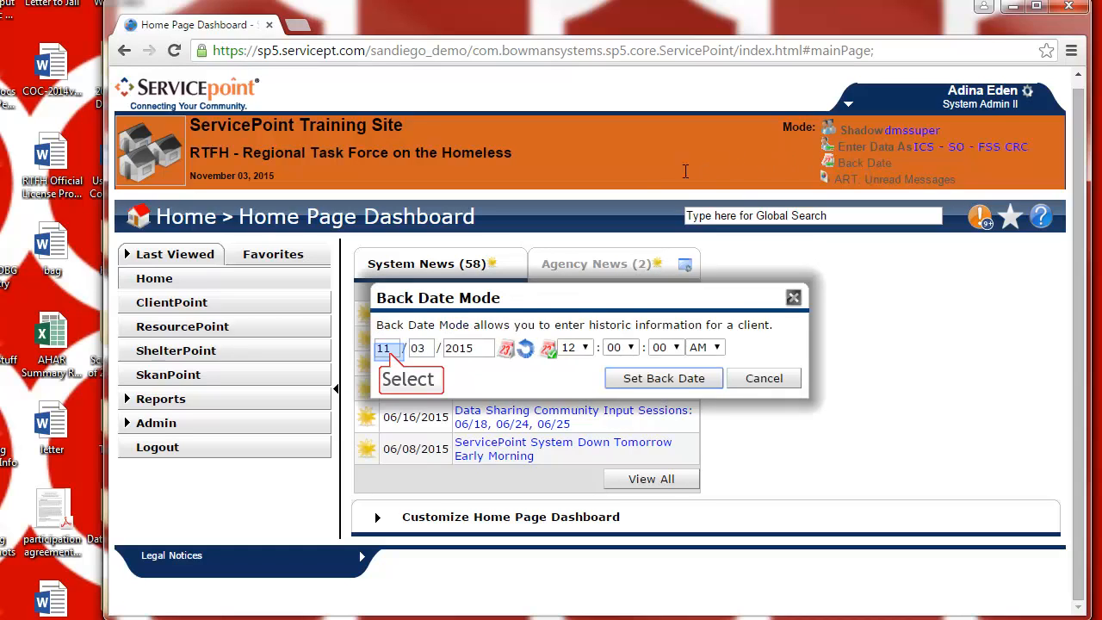
click(390, 351)
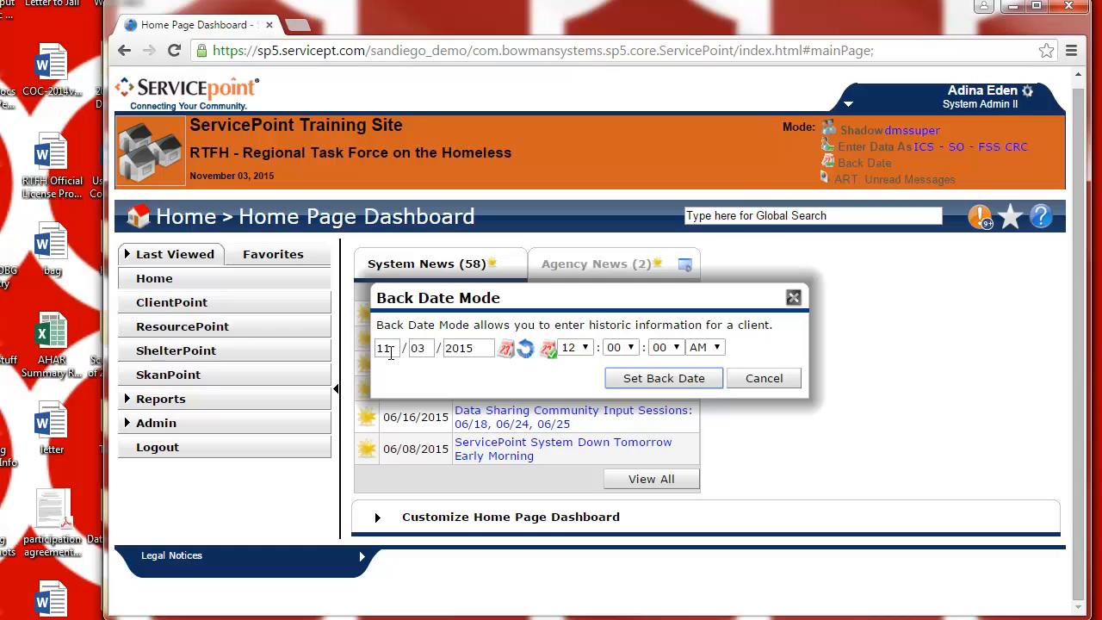
double_click(390, 351)
text(09)
key(Tab)
text(01)
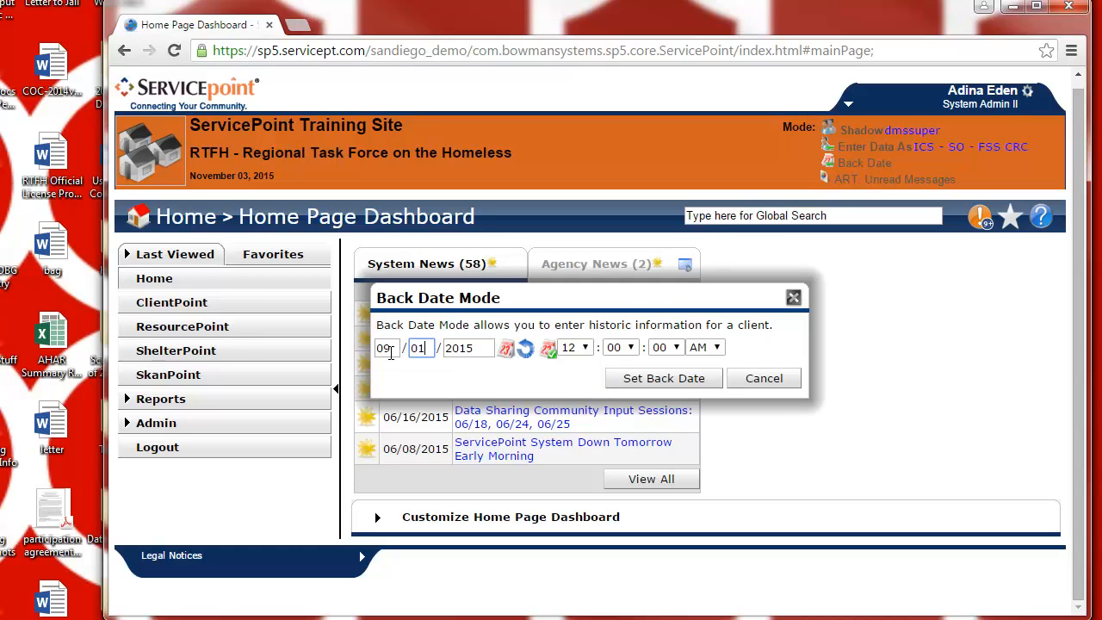
key(Tab)
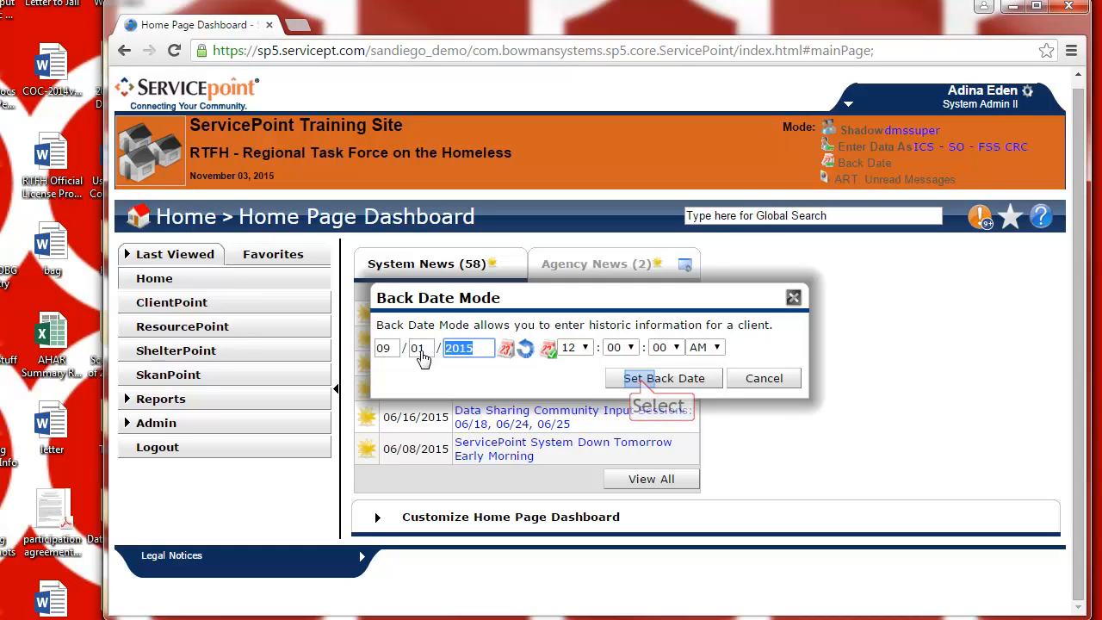
click(639, 379)
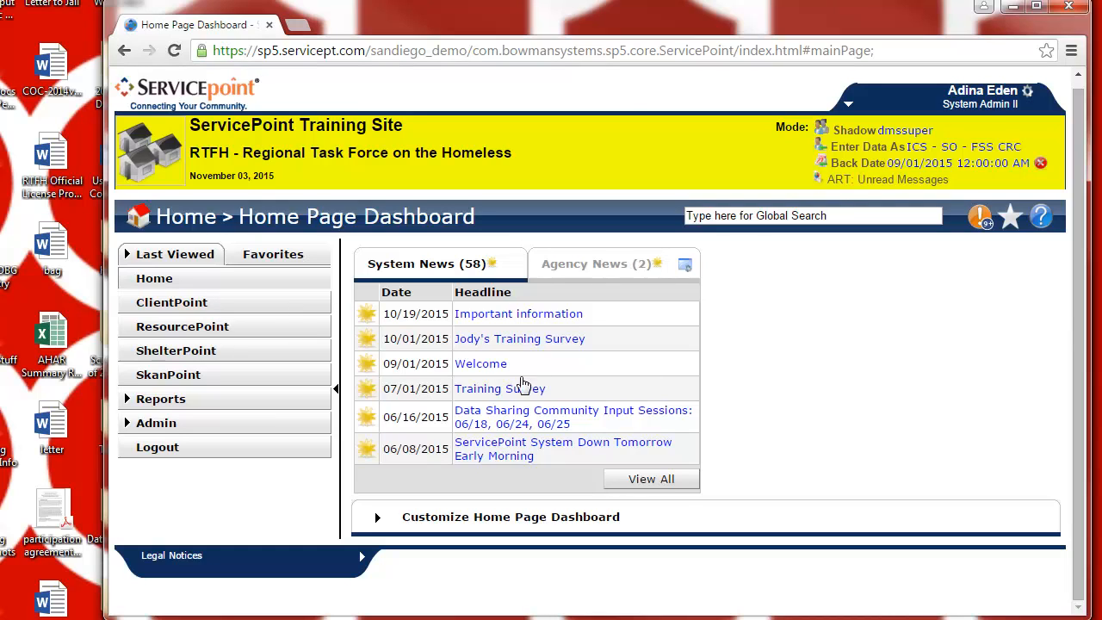
Step: Open the ClientPoint client search and set Name Data Quality to Full Name Reported for the client's name
click(231, 303)
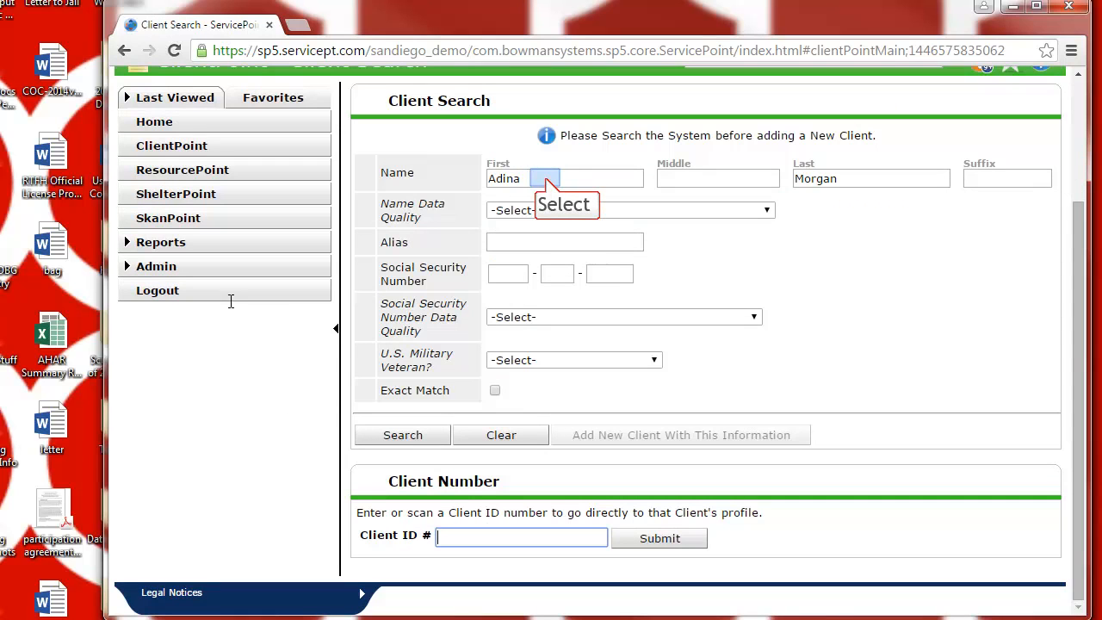
click(546, 178)
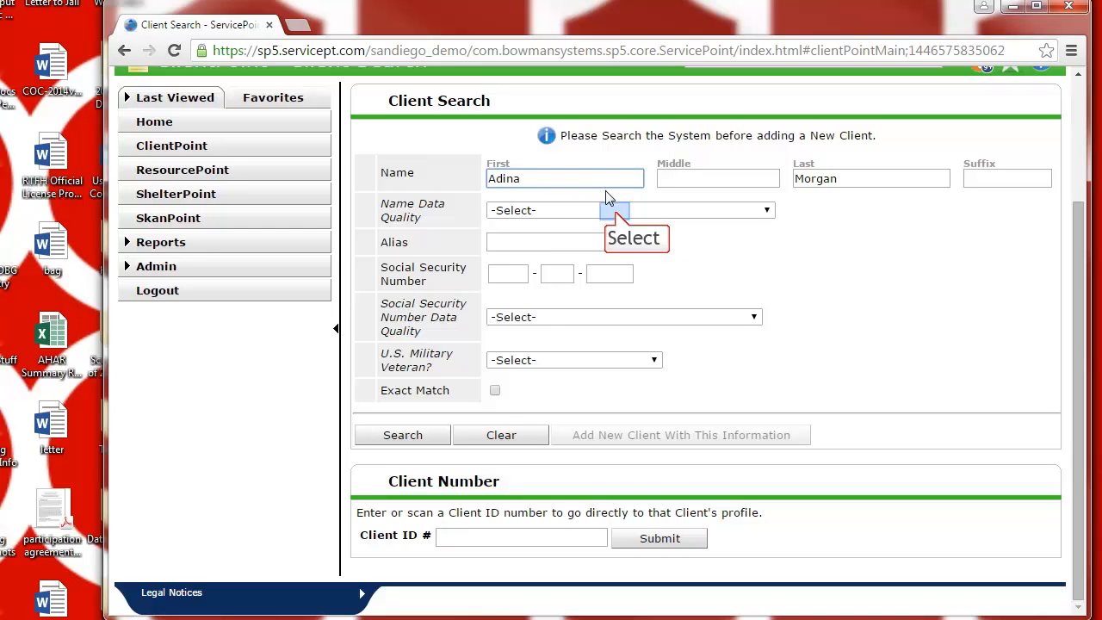
click(615, 211)
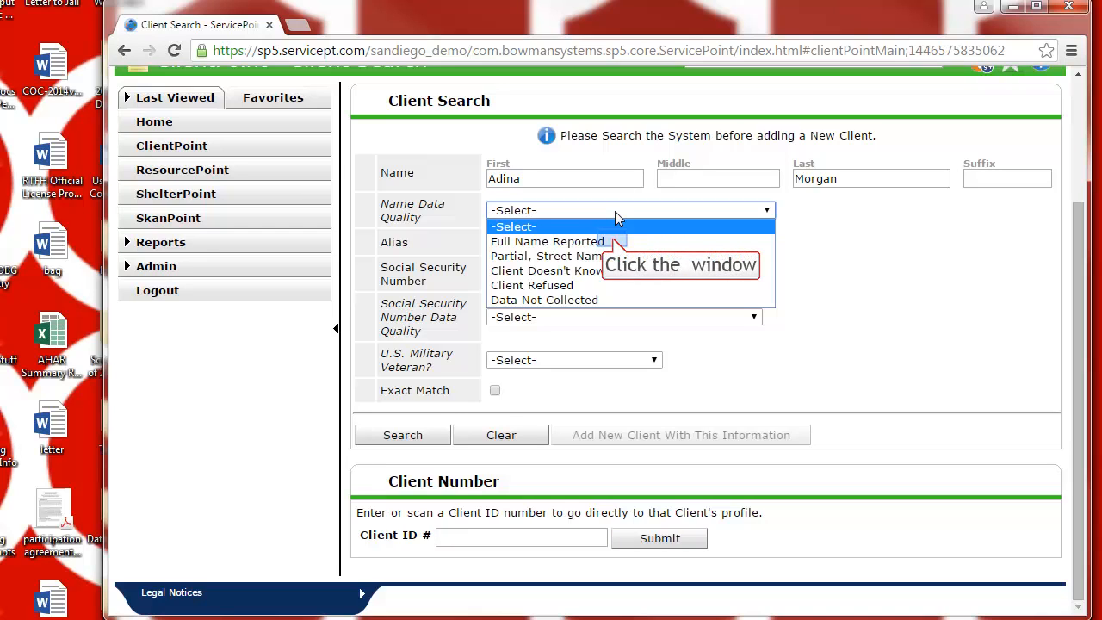
click(613, 241)
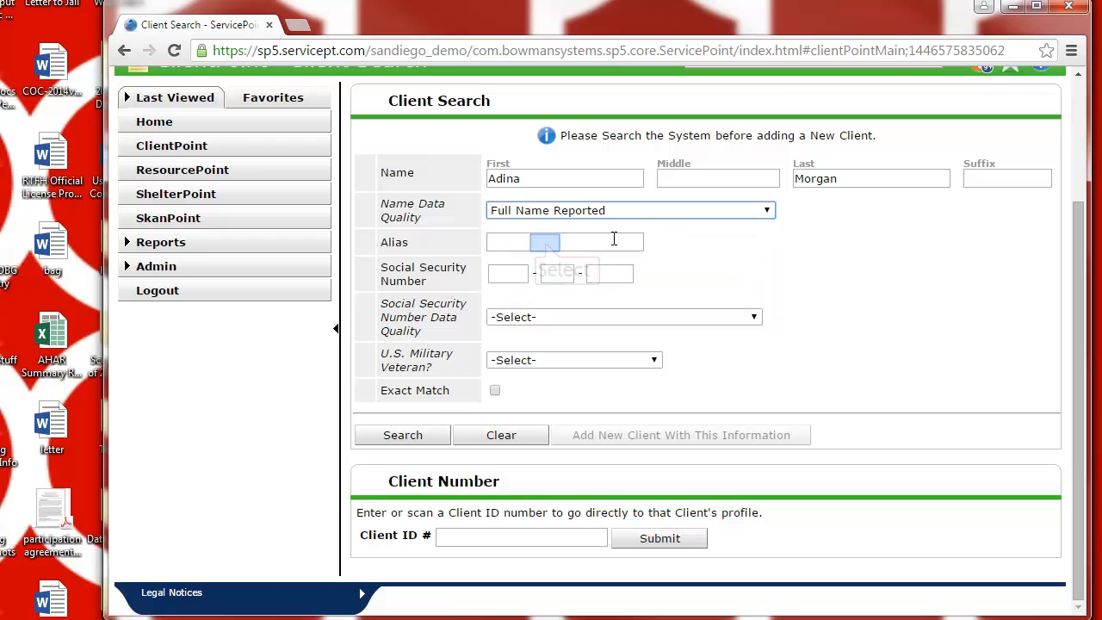
click(547, 244)
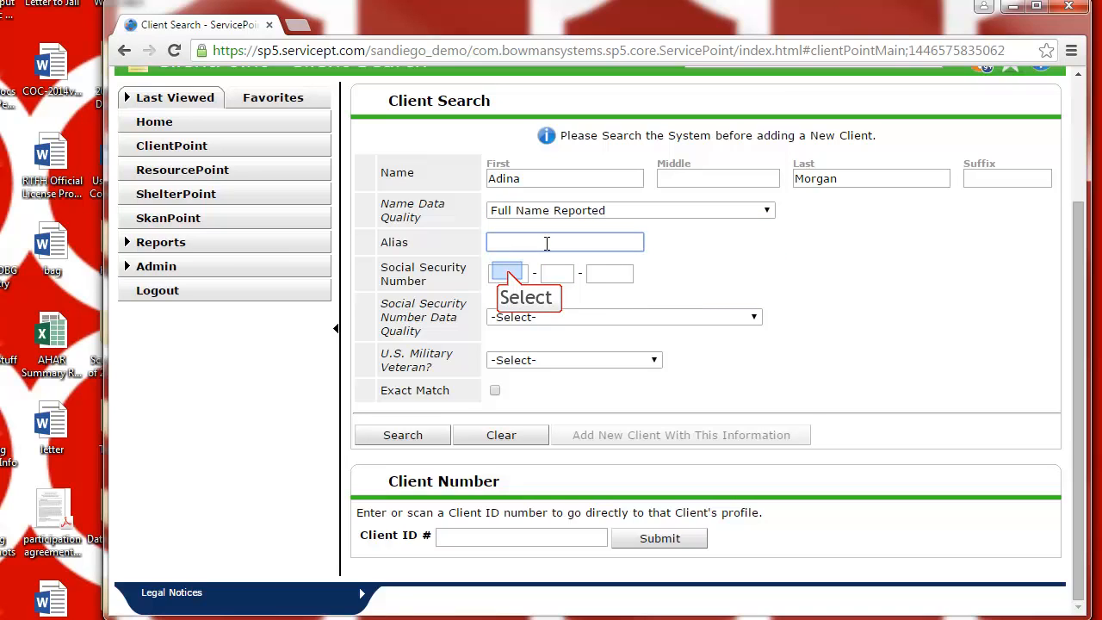
Step: Enter the client's Social Security Number and set its data quality to Full SSN Reported (HUD)
click(508, 273)
text(8)
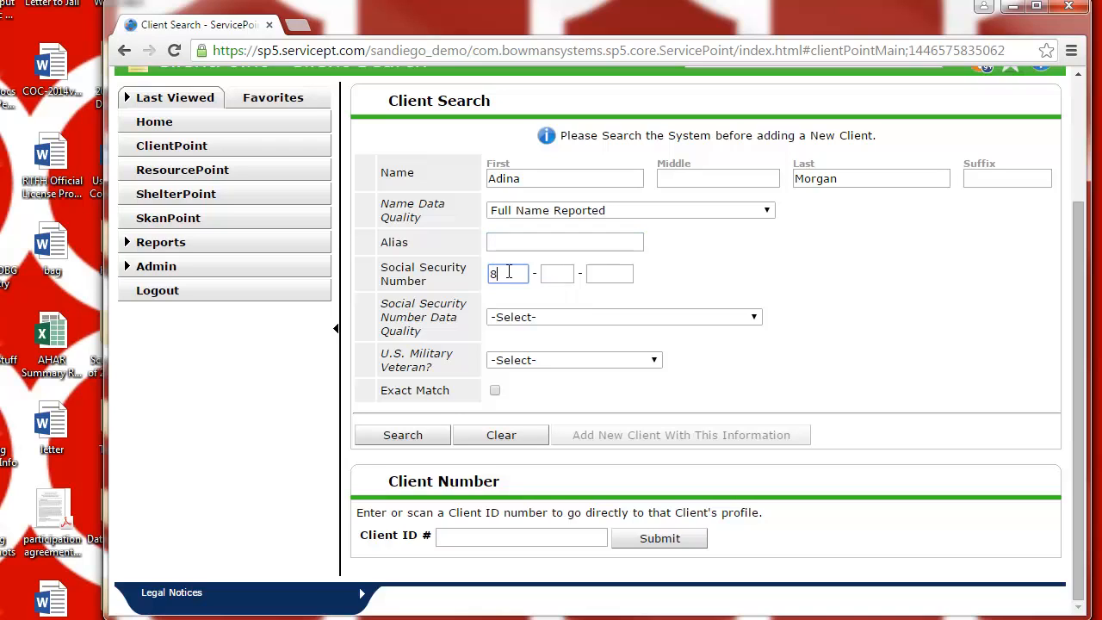
text(88-88-8888)
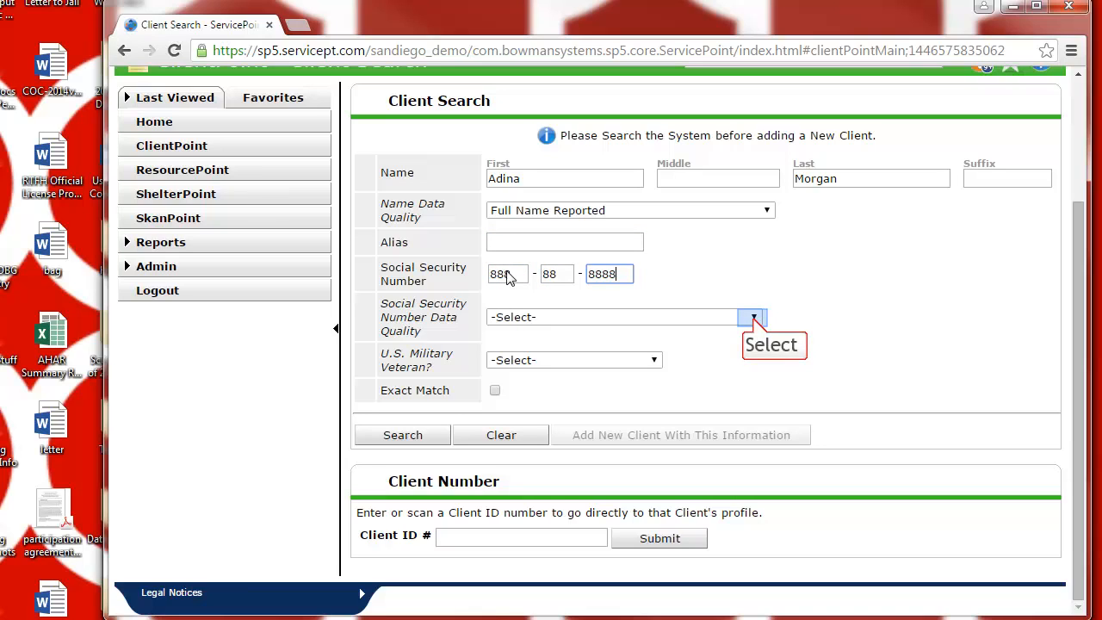
click(754, 321)
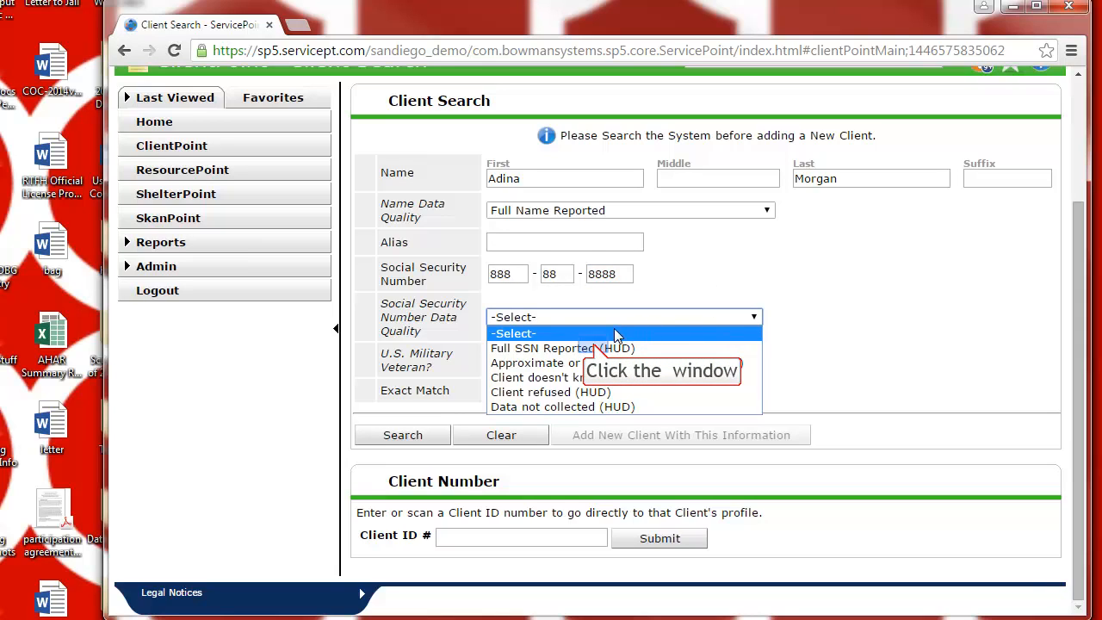
click(595, 348)
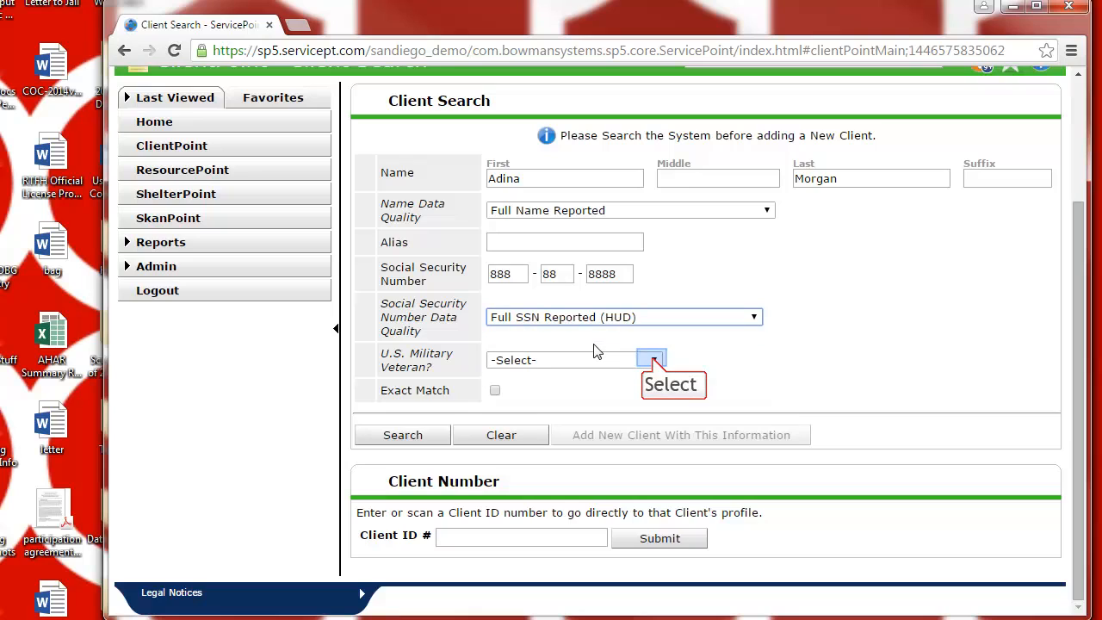
Step: Set U.S. Military Veteran to Yes (HUD) and run the client search
click(654, 361)
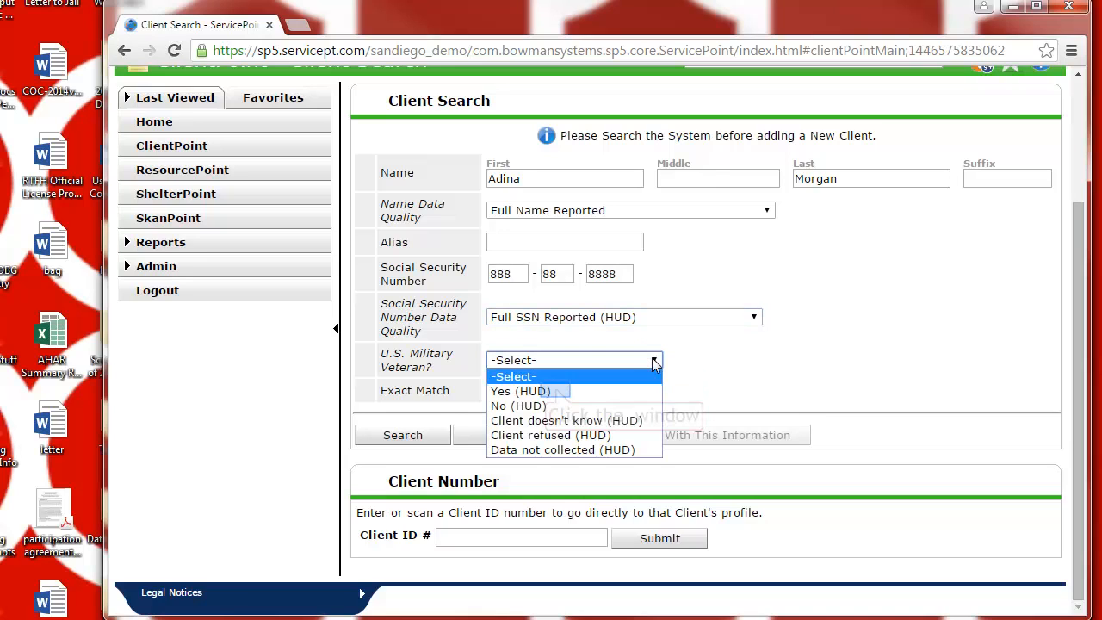
click(558, 392)
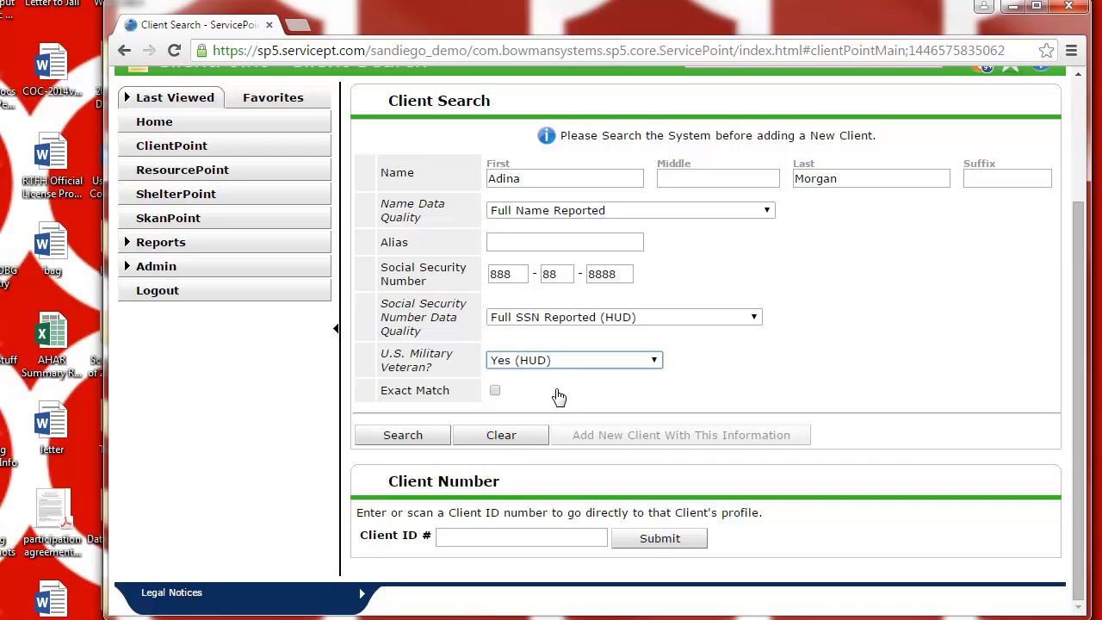
click(435, 436)
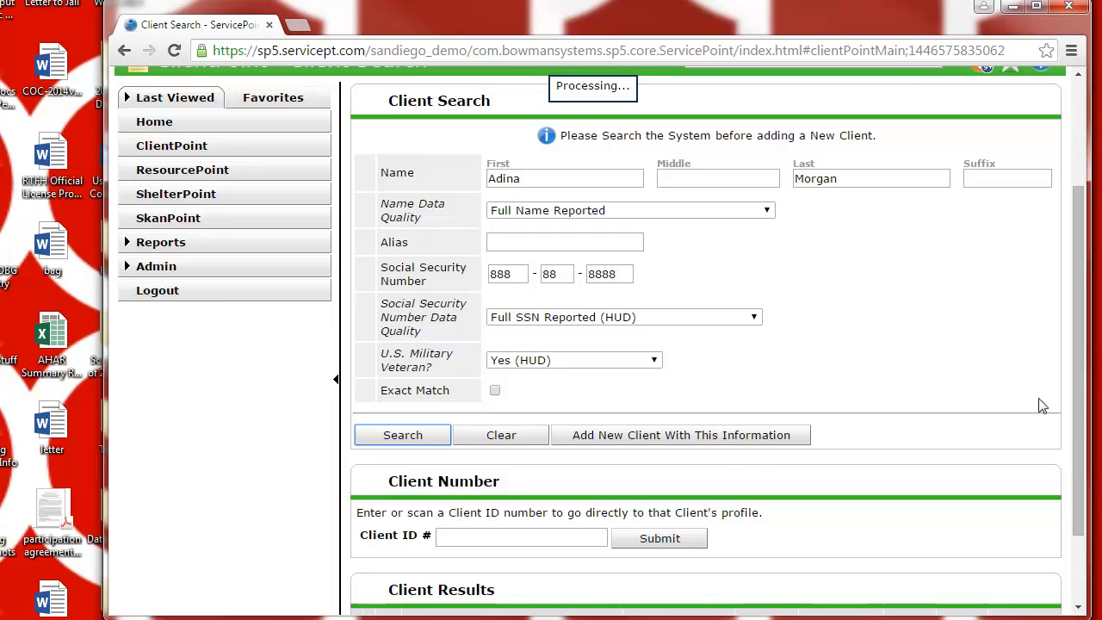
Step: Open the profile of the client whose name matches the search and go to the client's Households information
drag(1079, 383, 1047, 268)
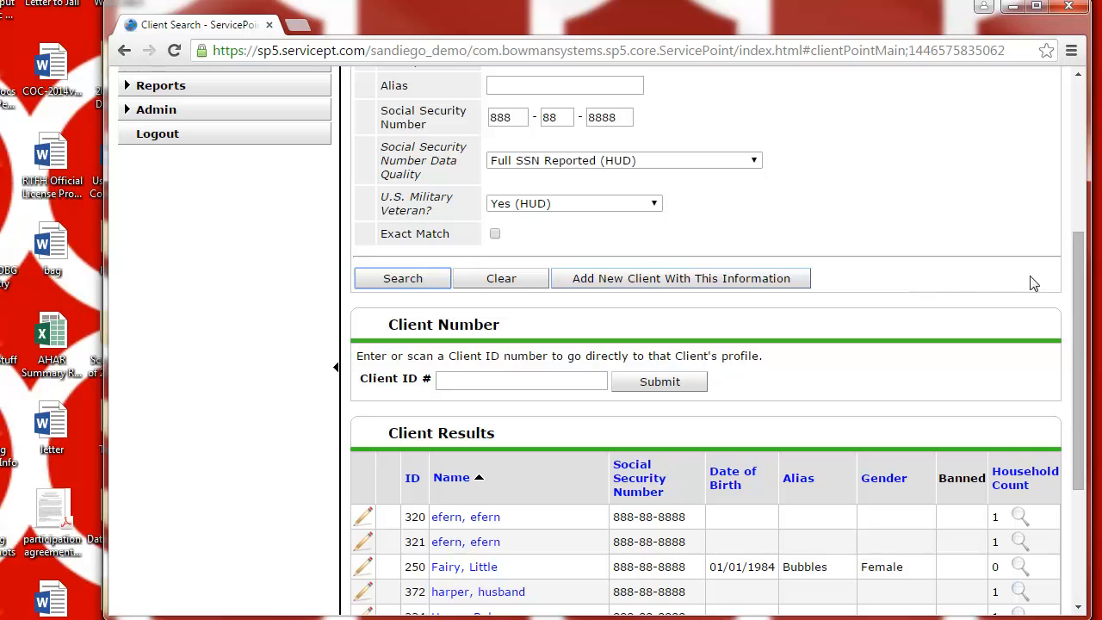
drag(1073, 305, 1073, 422)
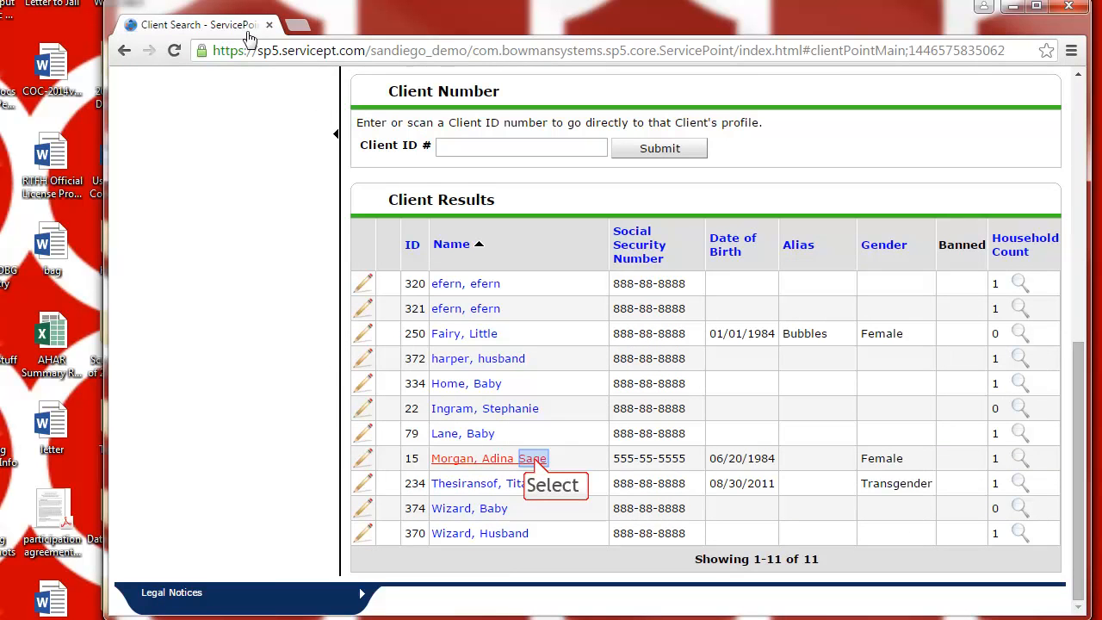
click(534, 458)
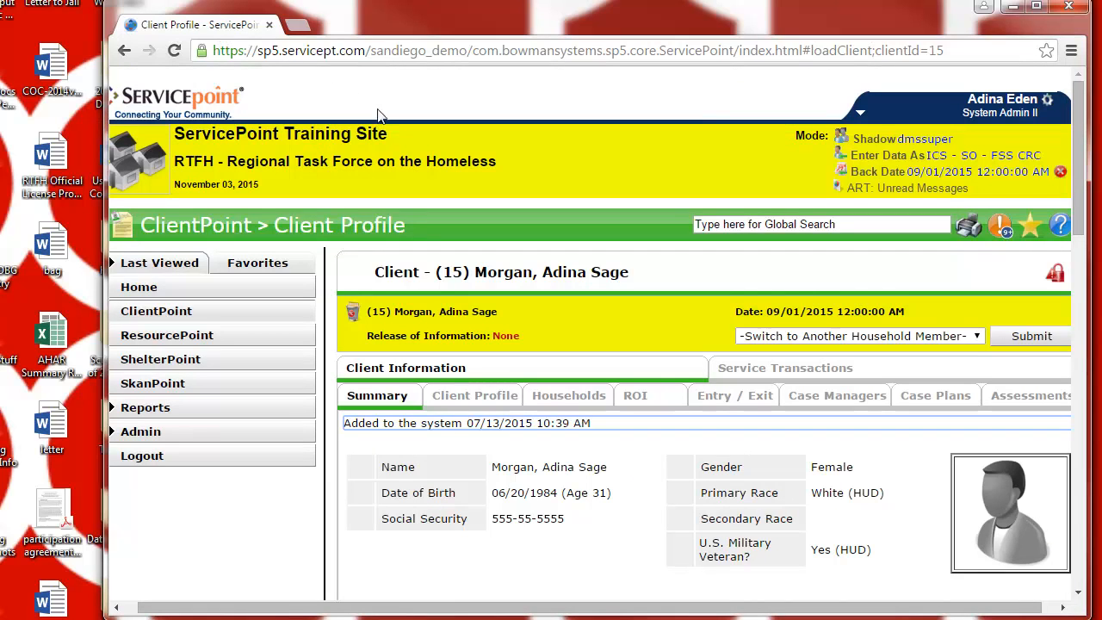
drag(607, 611, 709, 611)
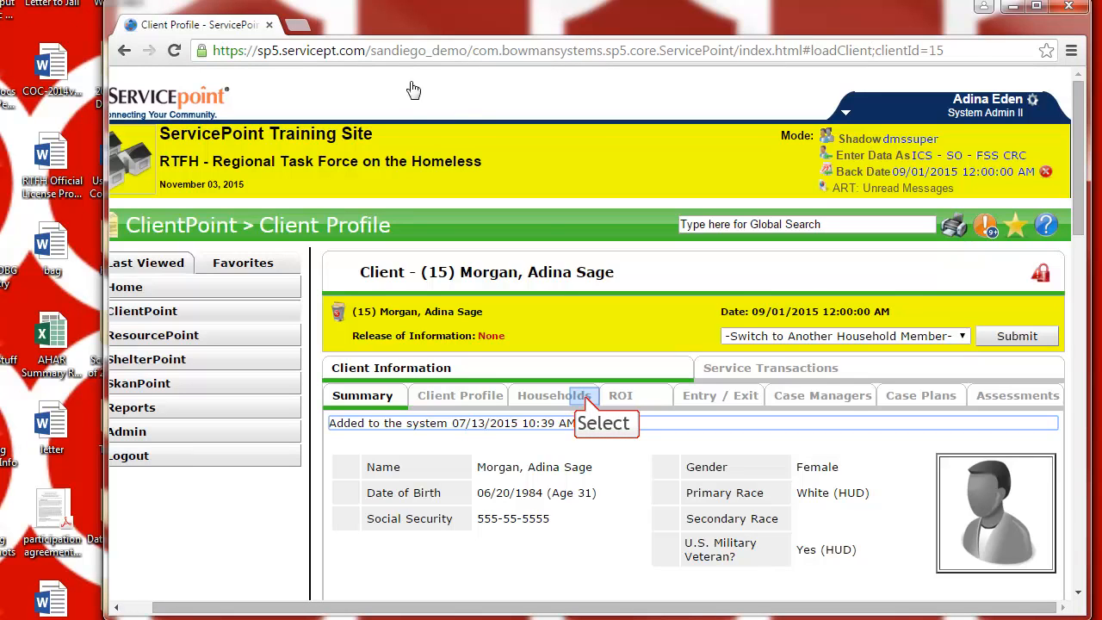
click(585, 398)
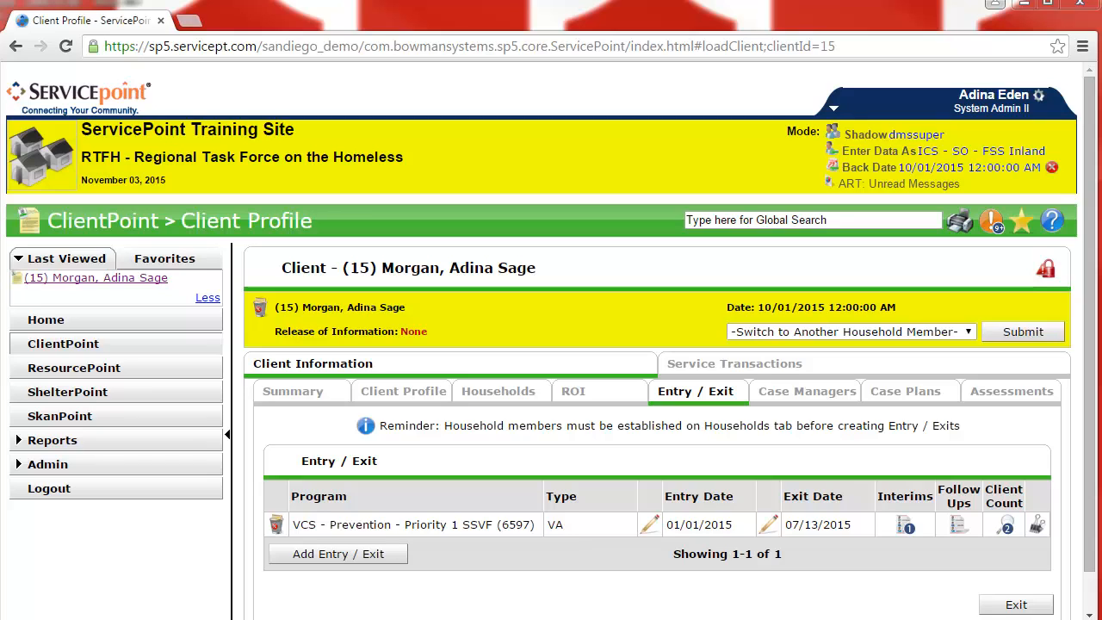
Step: Add a Basic type Entry / Exit that includes all members of the Couple With No Children household, and save it to continue
click(366, 558)
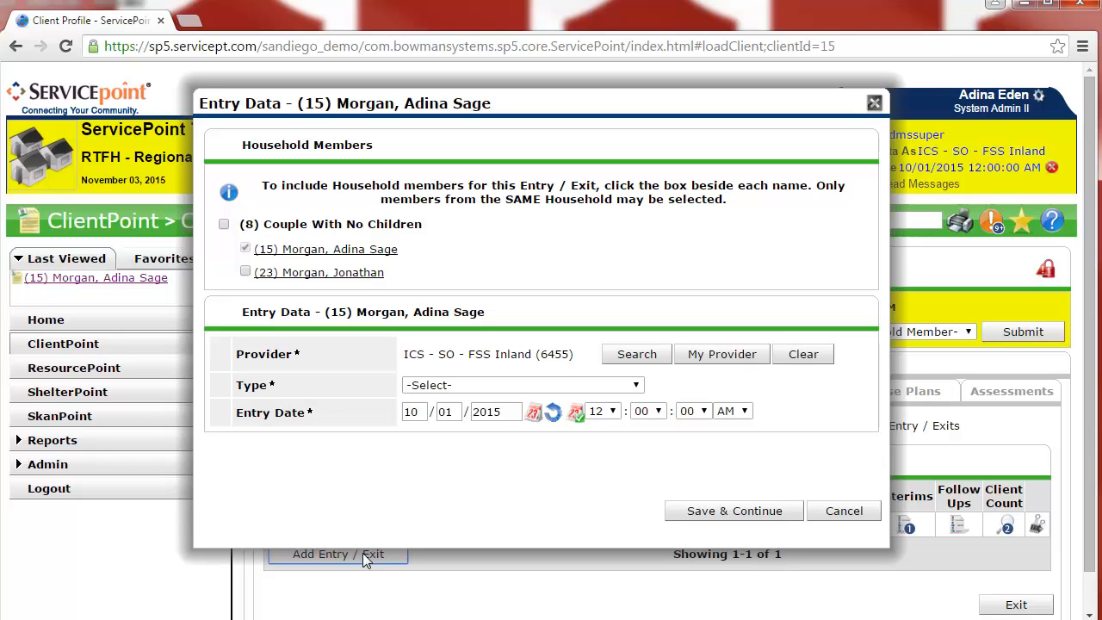
click(223, 227)
click(635, 386)
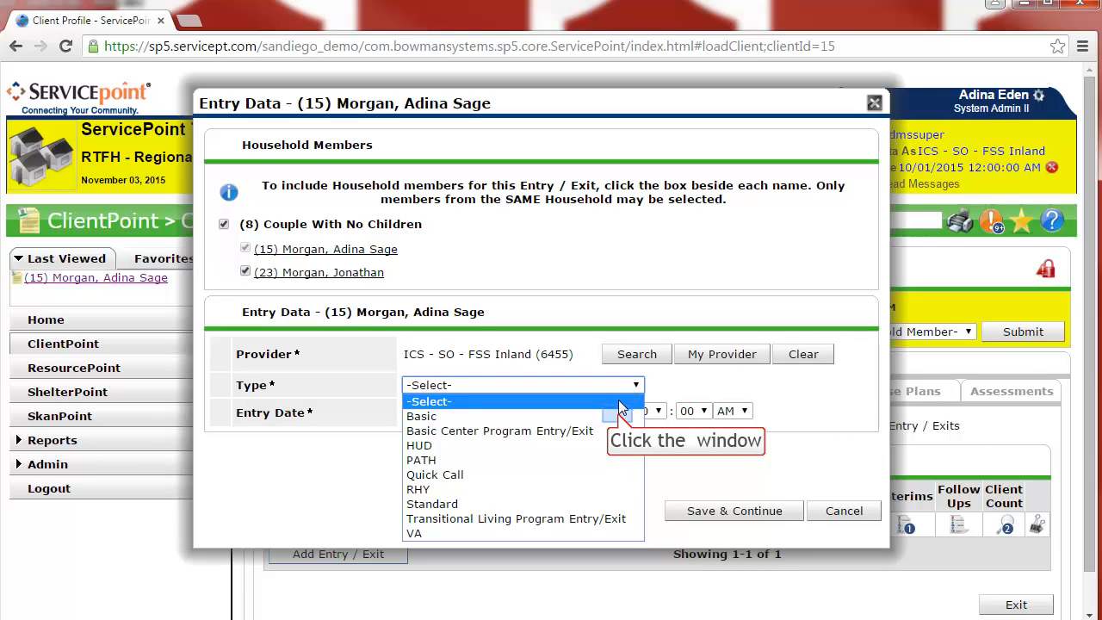
click(620, 417)
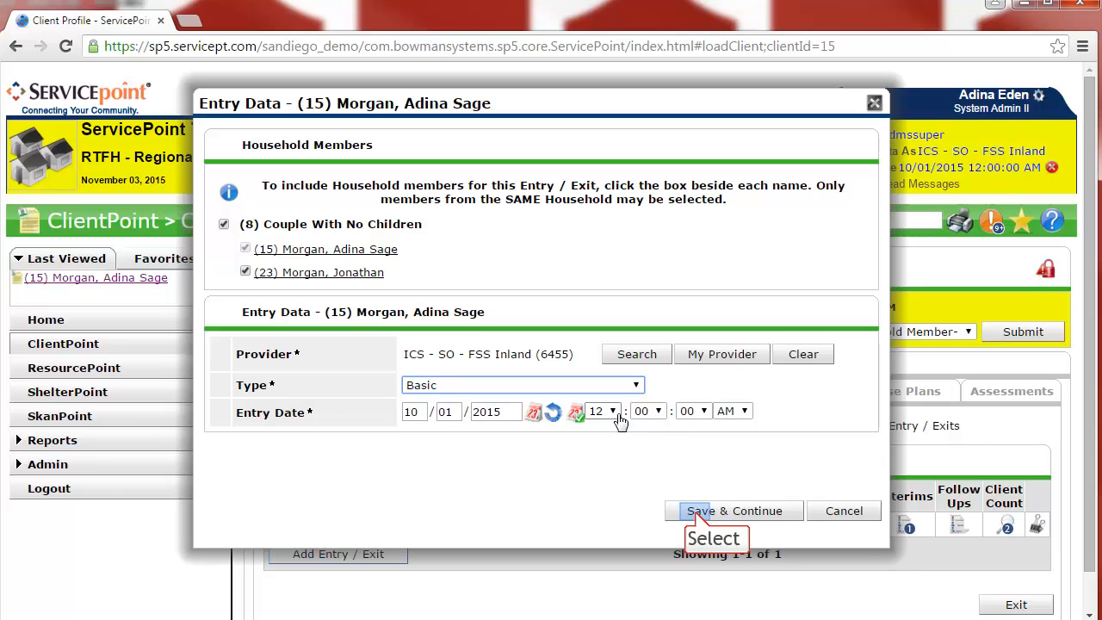
click(698, 513)
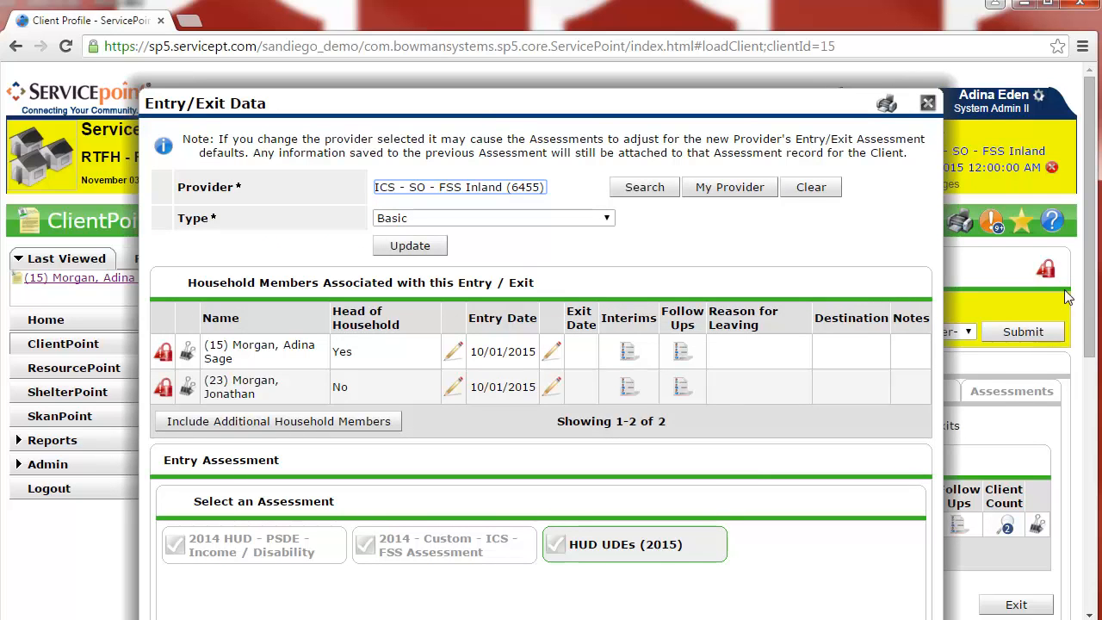
Step: In the 2014 - Custom - ICS - FSS Assessment, set Education to 9-12 grade and FSS Tier Status to Tier 1 (Immediate Needs)
drag(1091, 138, 1089, 243)
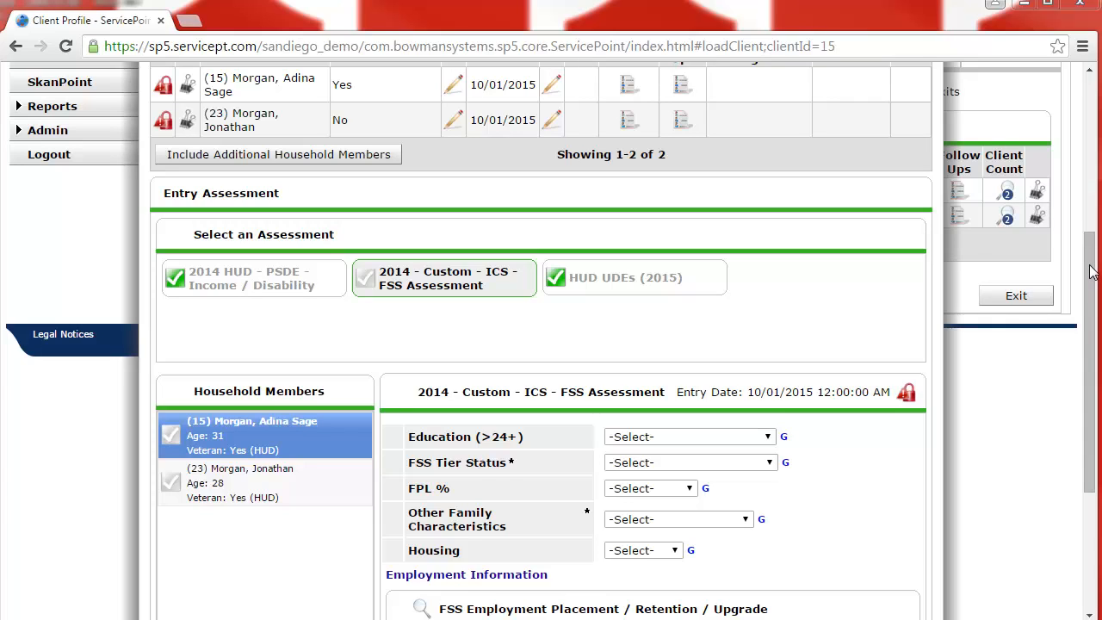
drag(1090, 272, 1088, 335)
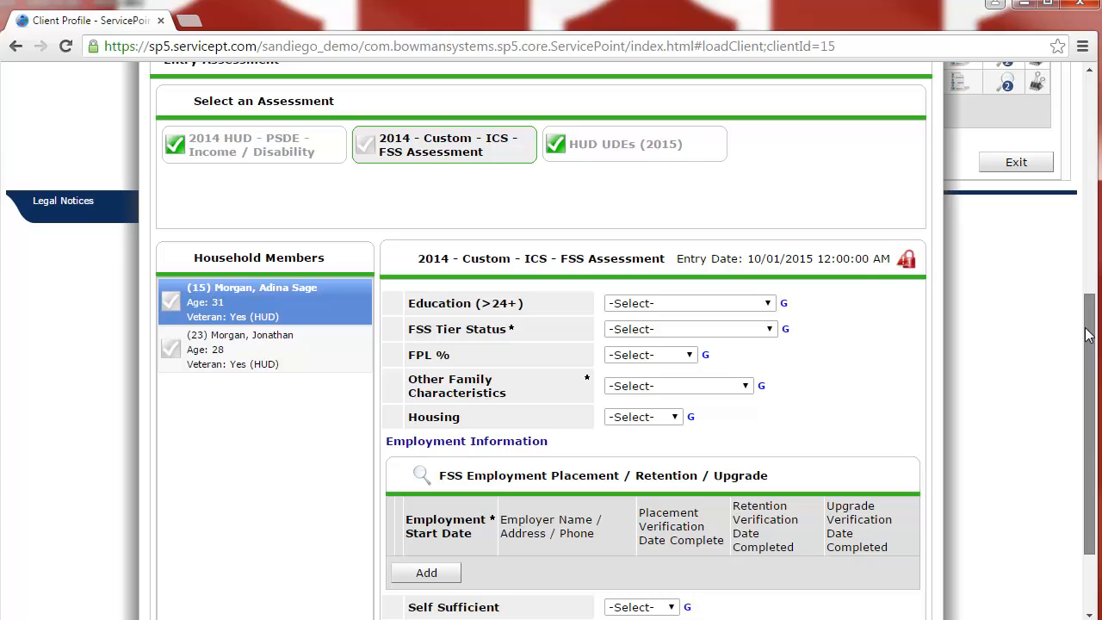
click(767, 303)
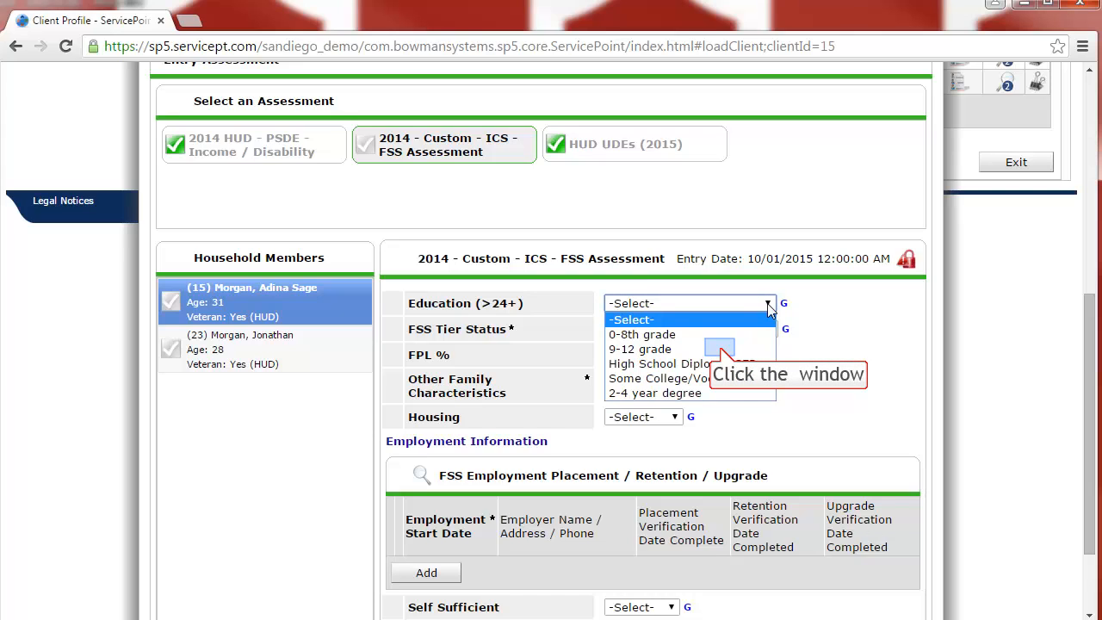
click(722, 349)
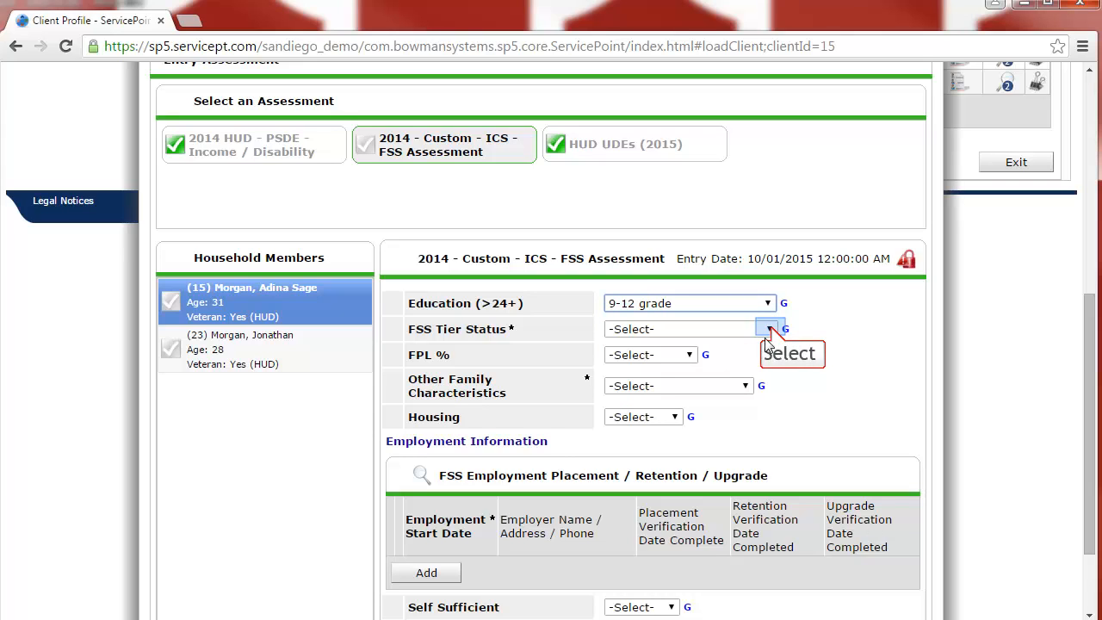
click(771, 332)
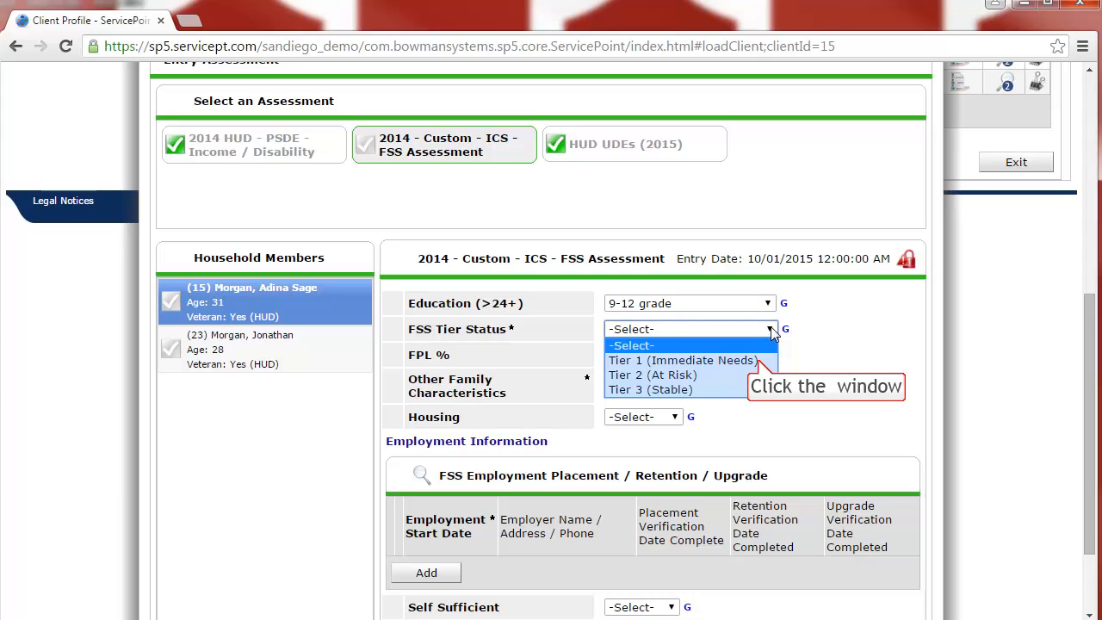
click(759, 362)
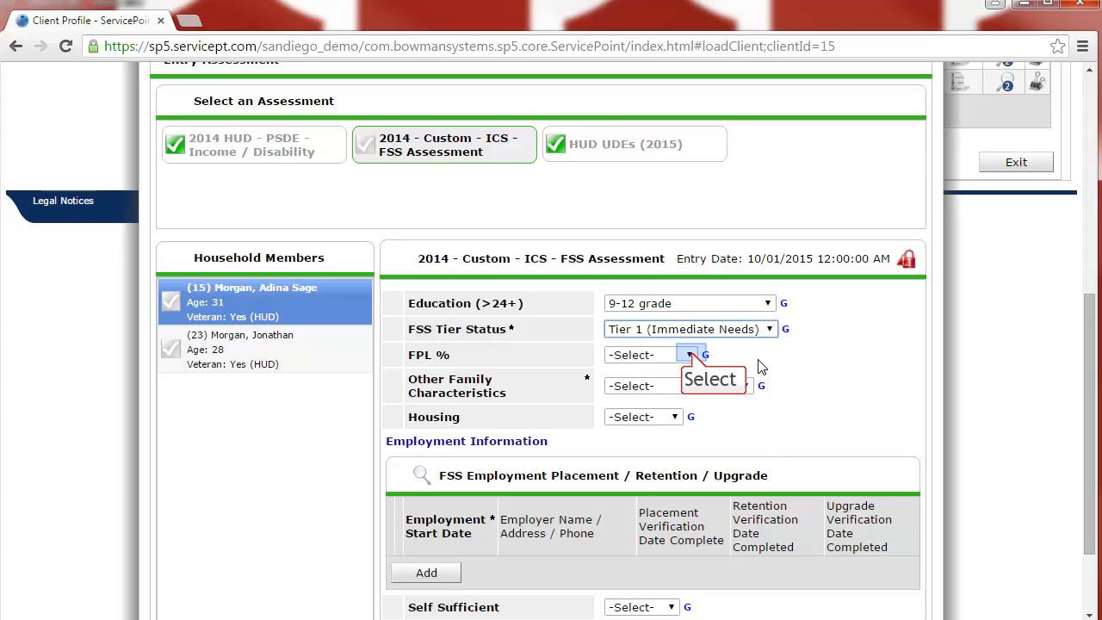
Step: Set FPL % to 51%-75%, Other Family Characteristics to Migrant Farmworker and Housing to Rent in the FSS Assessment
click(692, 353)
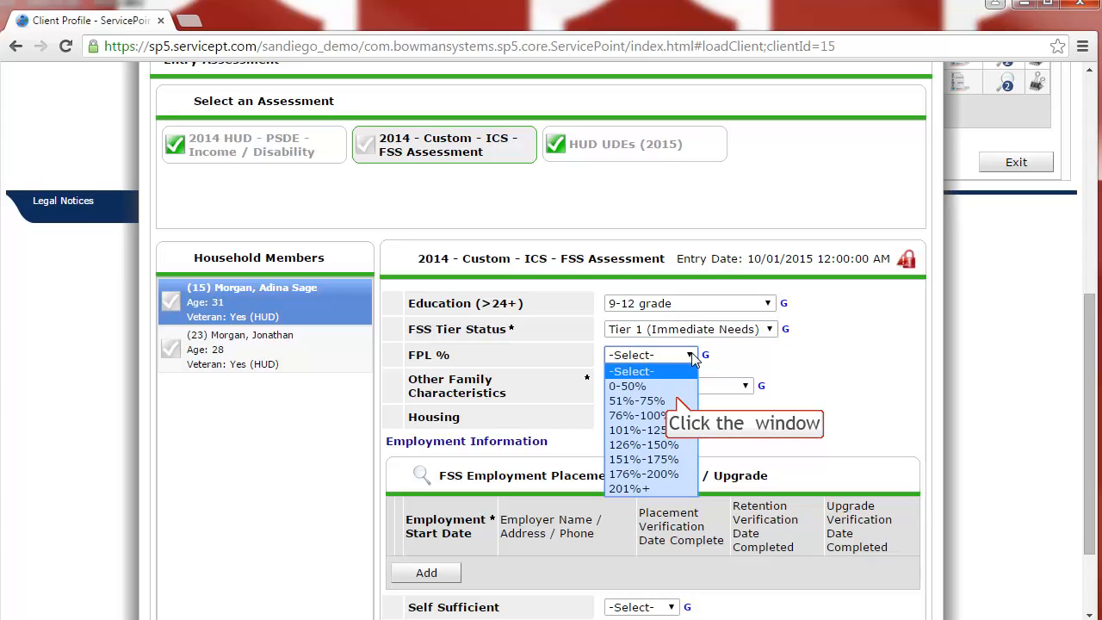
click(676, 399)
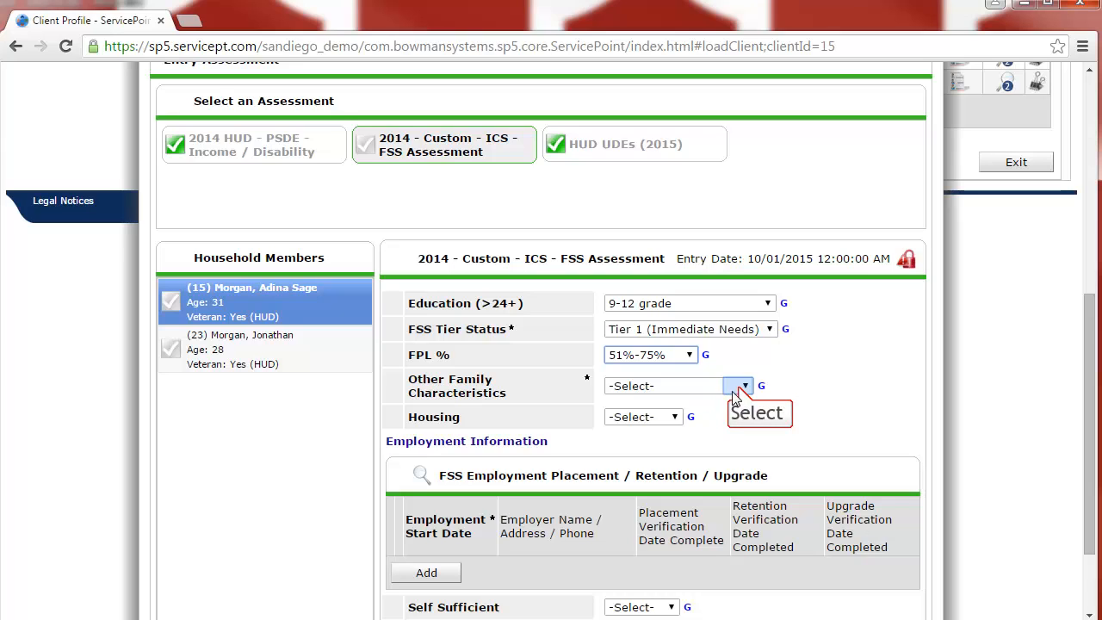
click(739, 386)
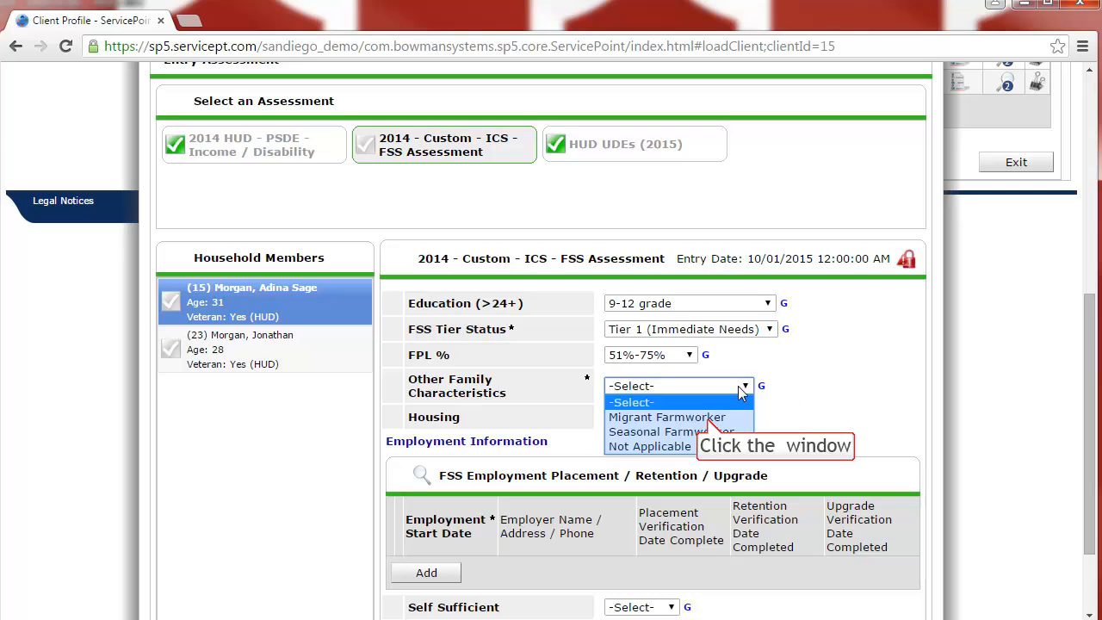
click(710, 418)
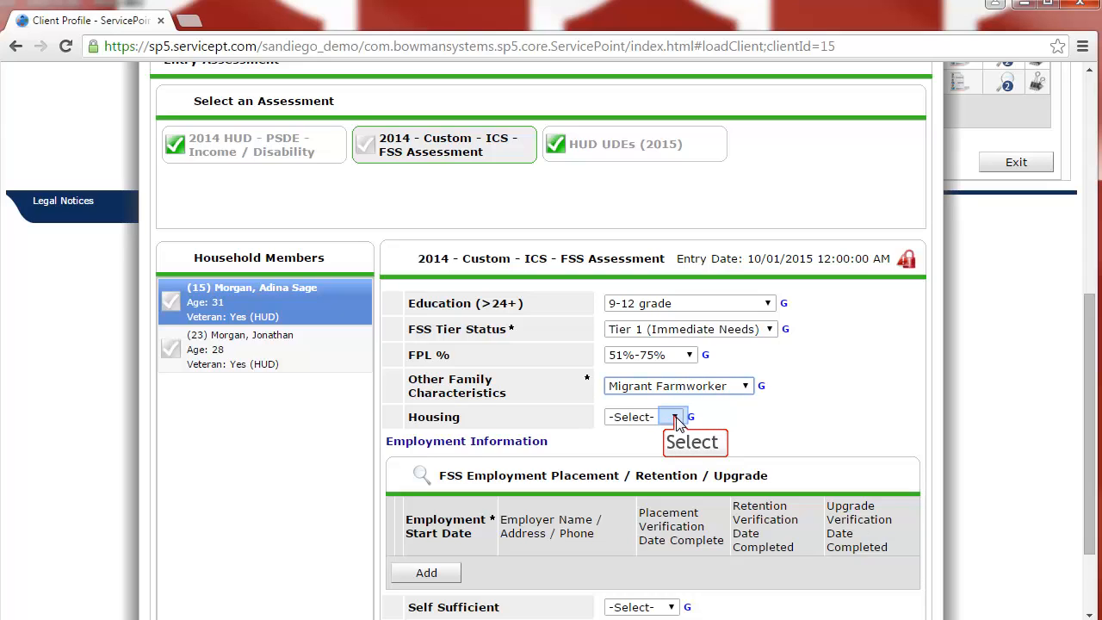
click(675, 417)
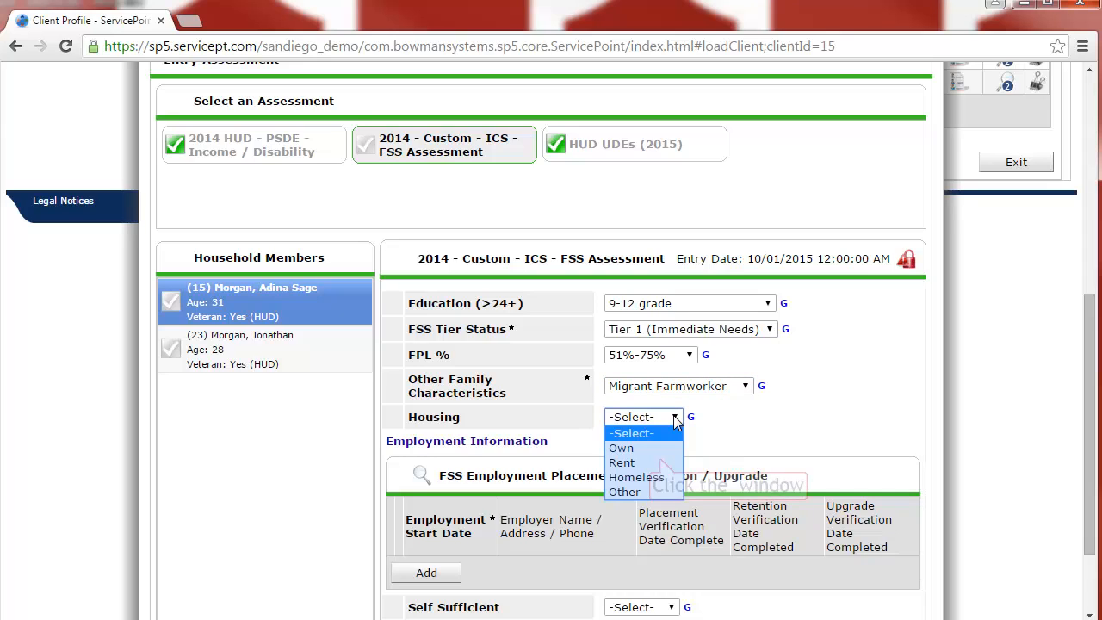
click(661, 462)
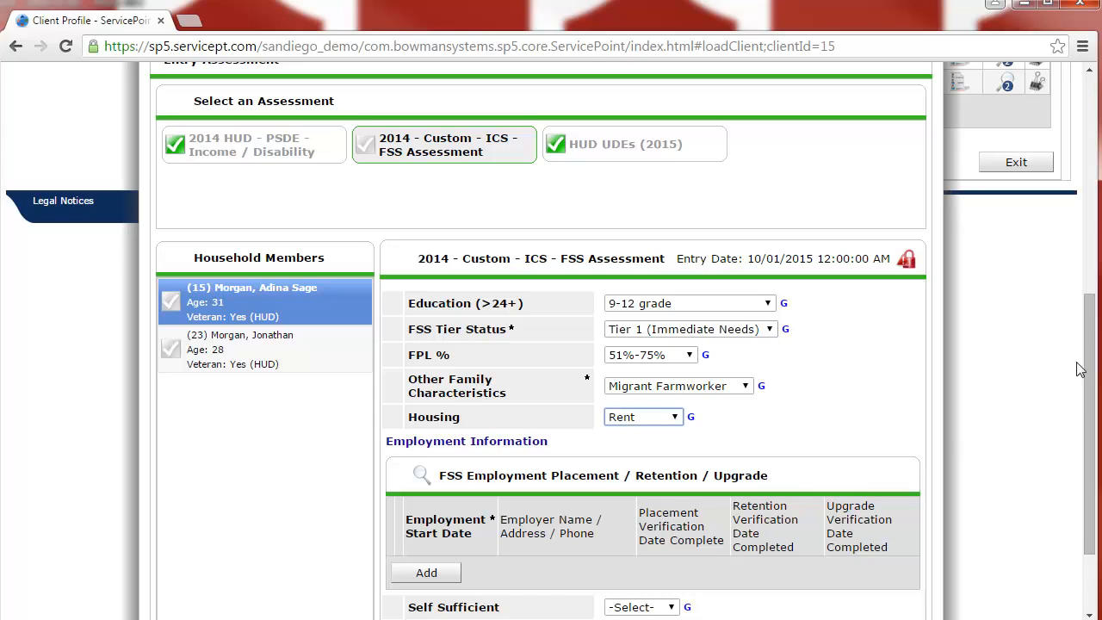
Step: Start a new FSS Employment Placement / Retention / Upgrade record with an Employment Start Date of 01/01/2015
scroll(1080, 379, down, 3)
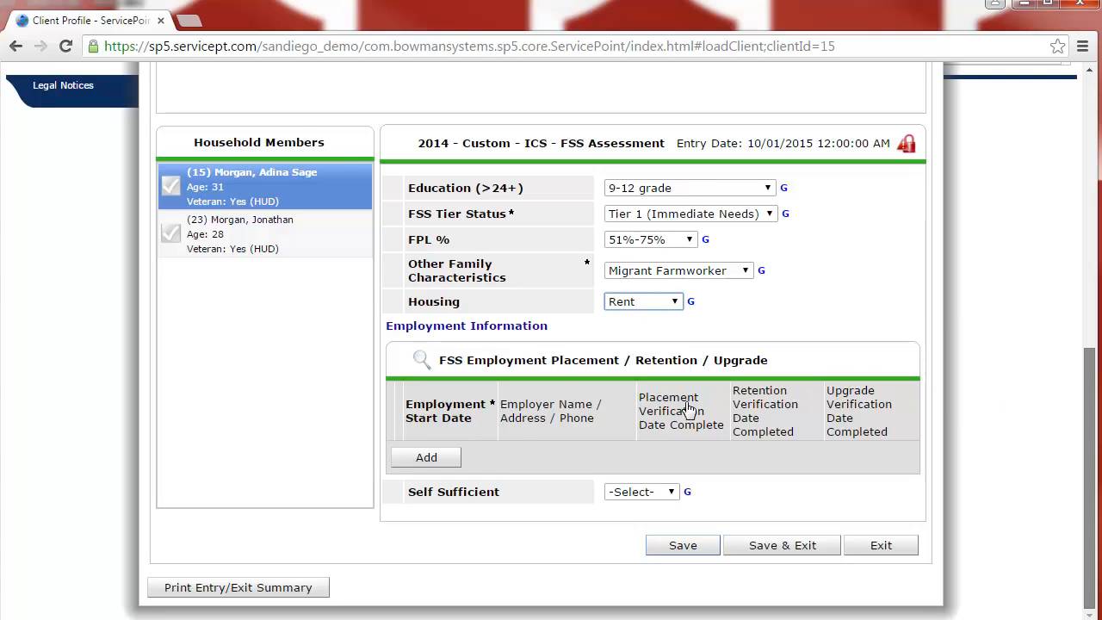
click(454, 456)
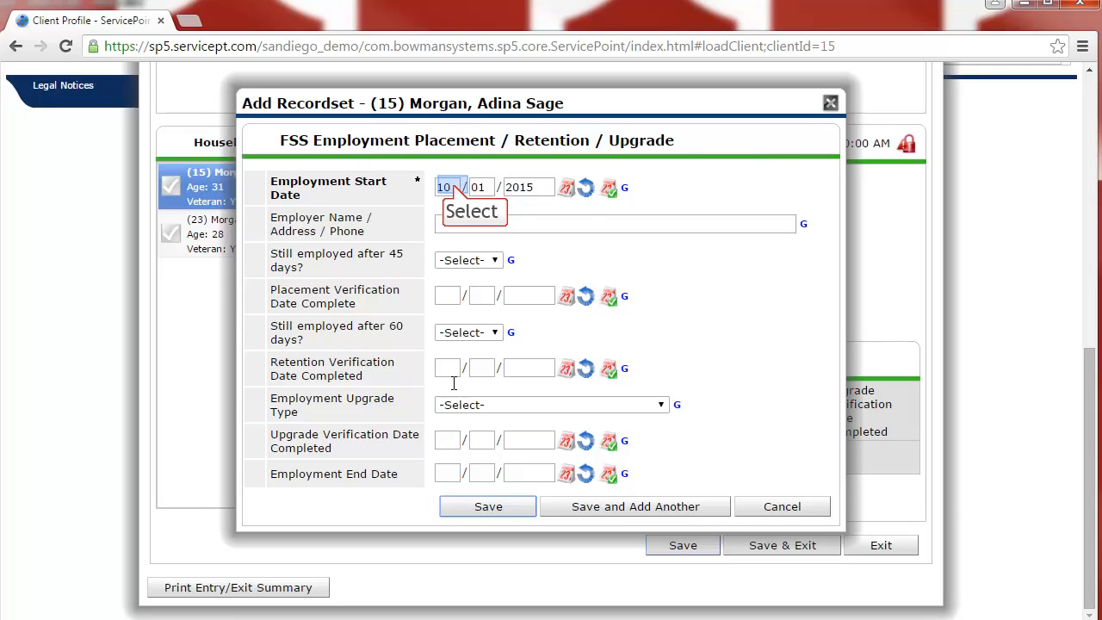
click(455, 186)
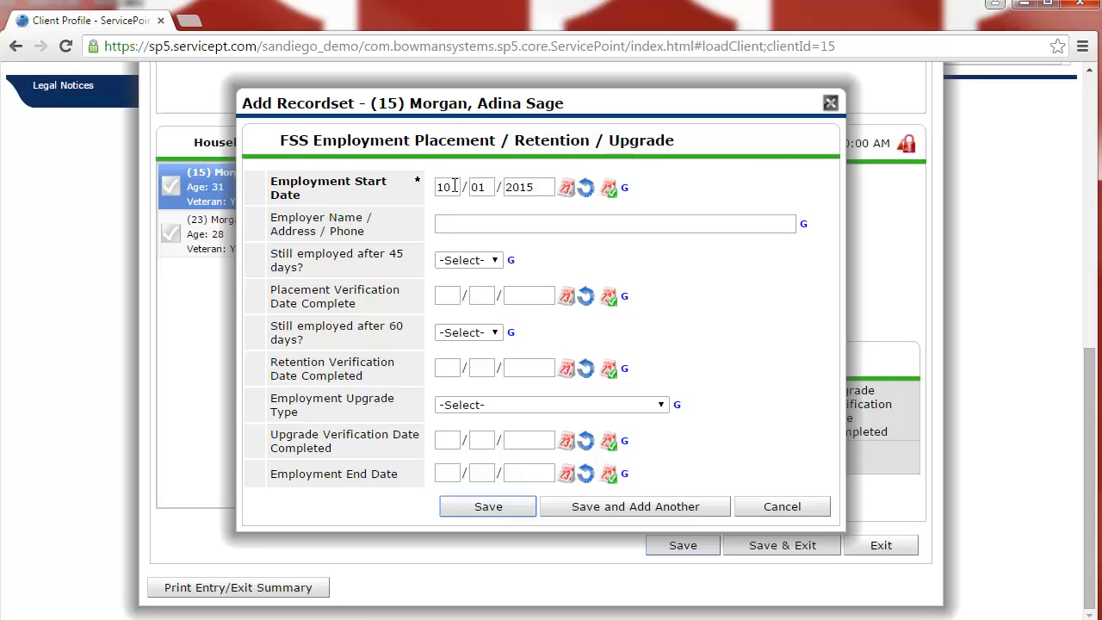
double_click(455, 187)
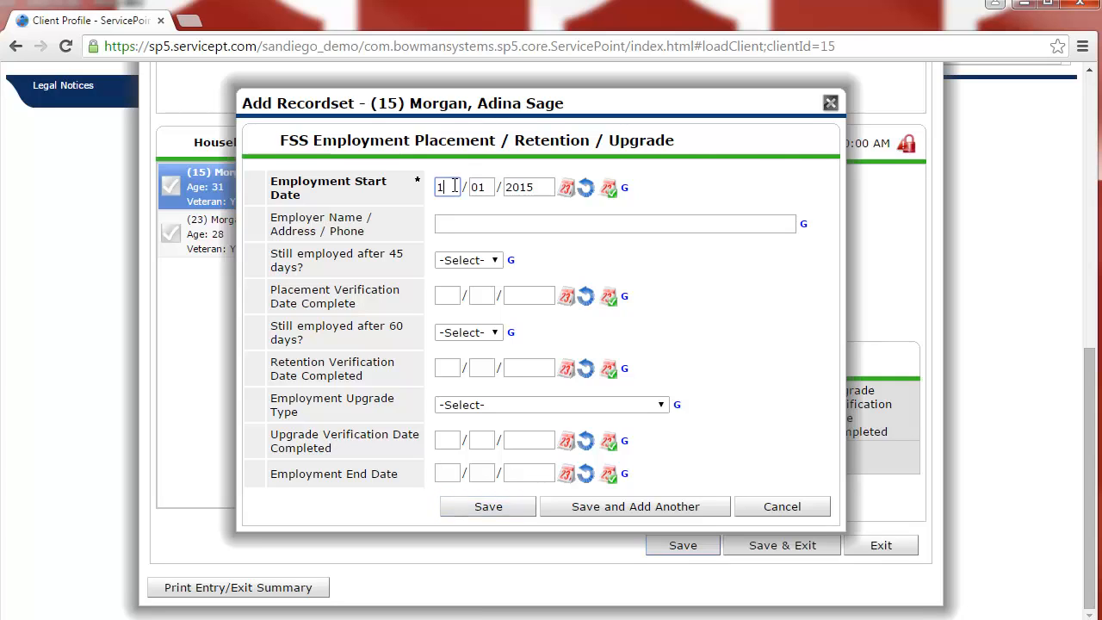
text(01)
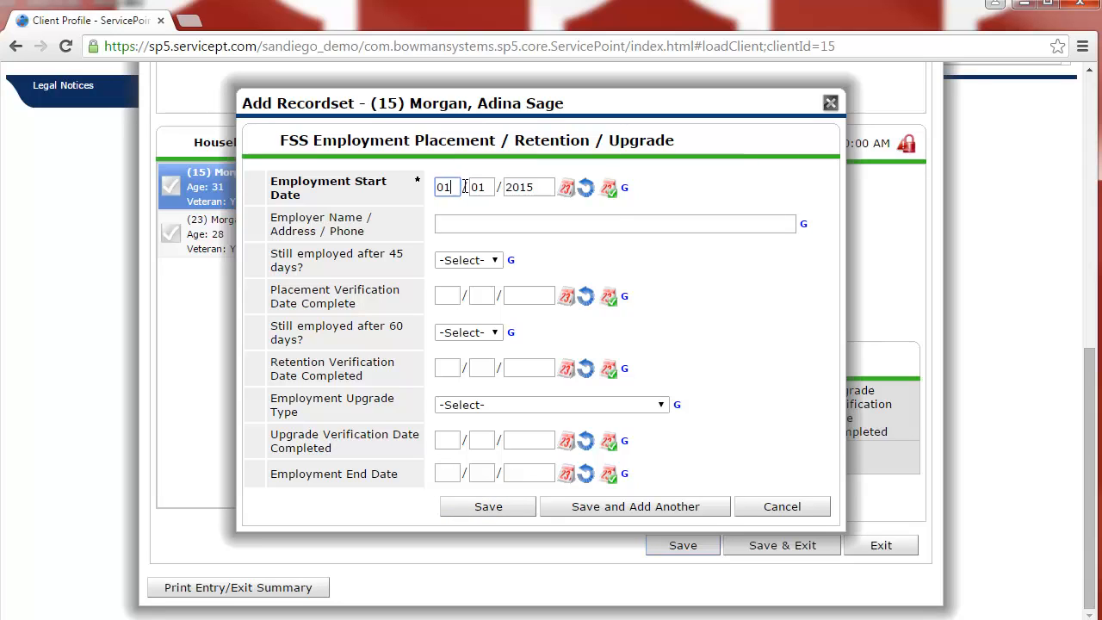
double_click(470, 188)
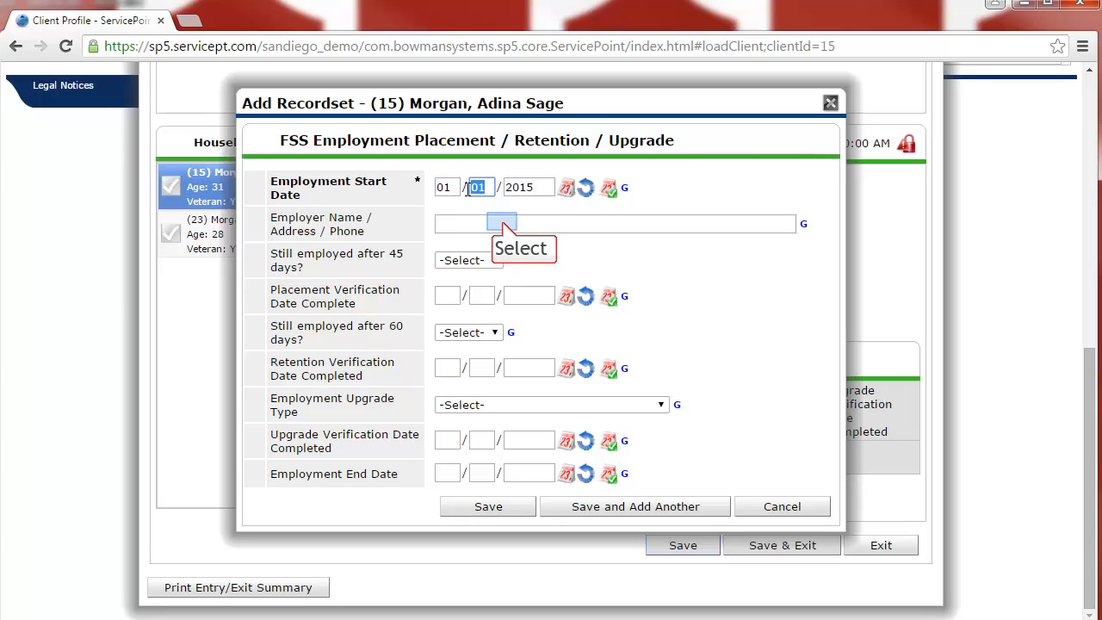
Step: Enter Regional Task Force on the Homeless as employer and 09/30/2015 as Employment End Date, and save the employment record
click(503, 223)
text(Regional Task )
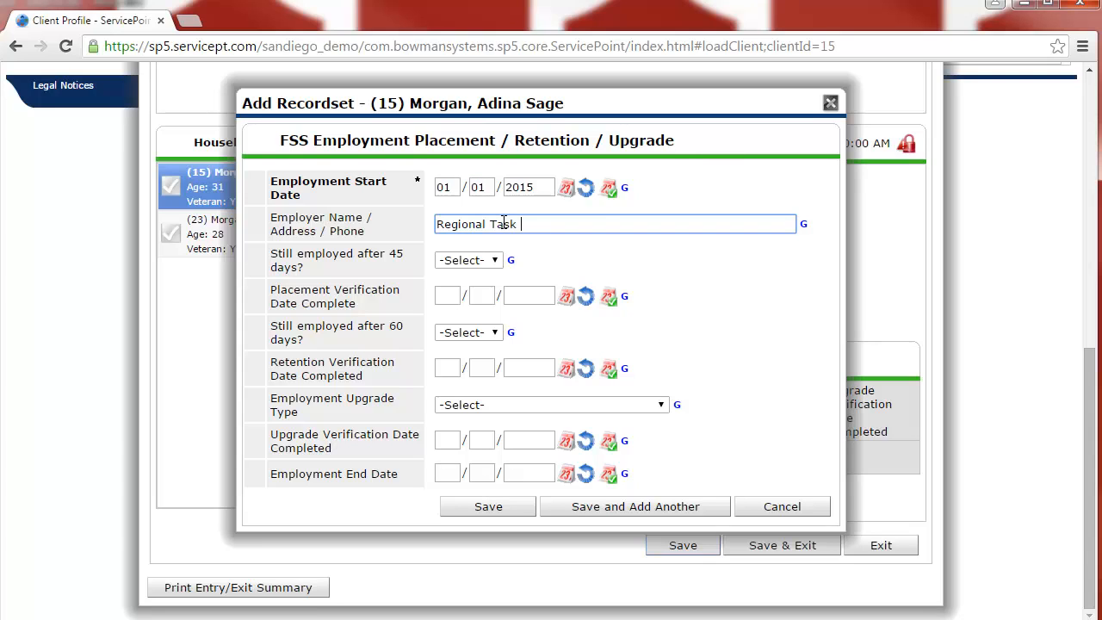
text(Force on the Homeless)
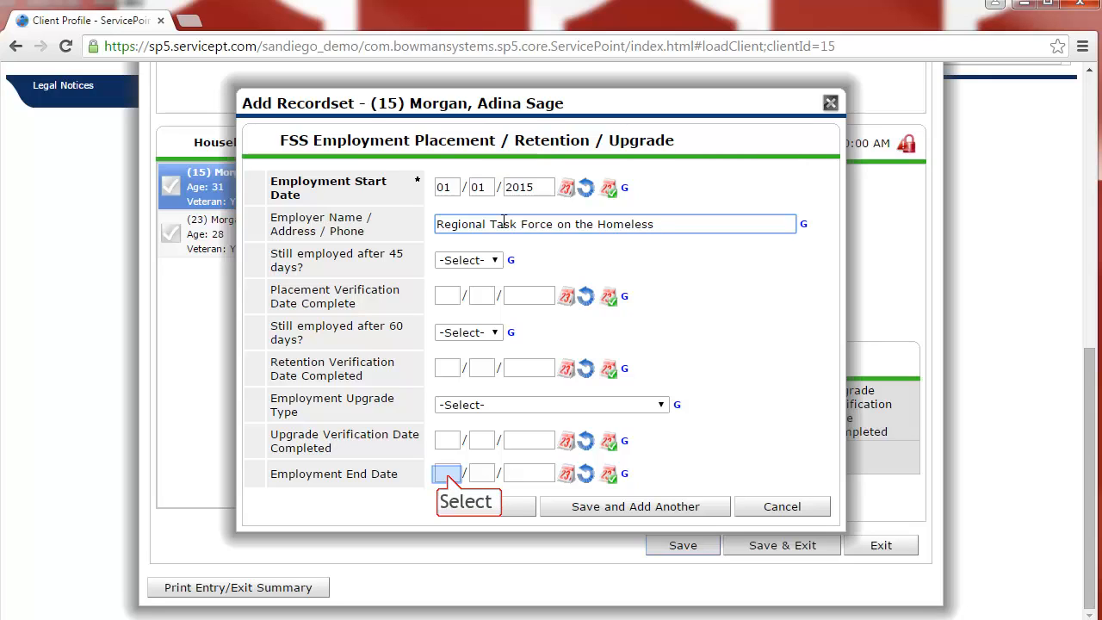
click(447, 474)
text(09302015)
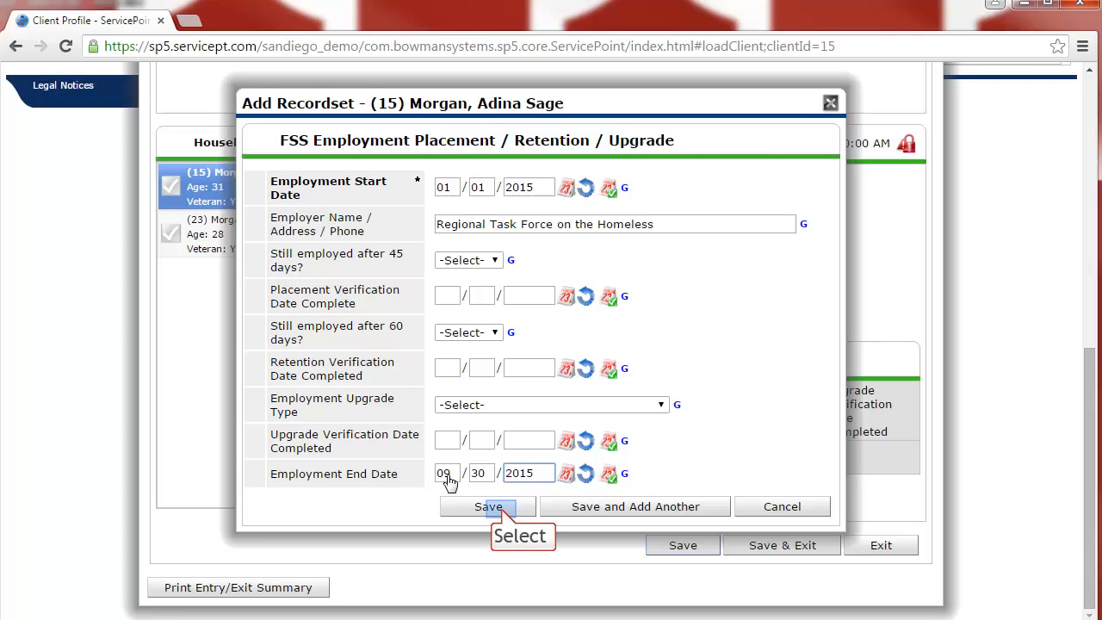
click(493, 507)
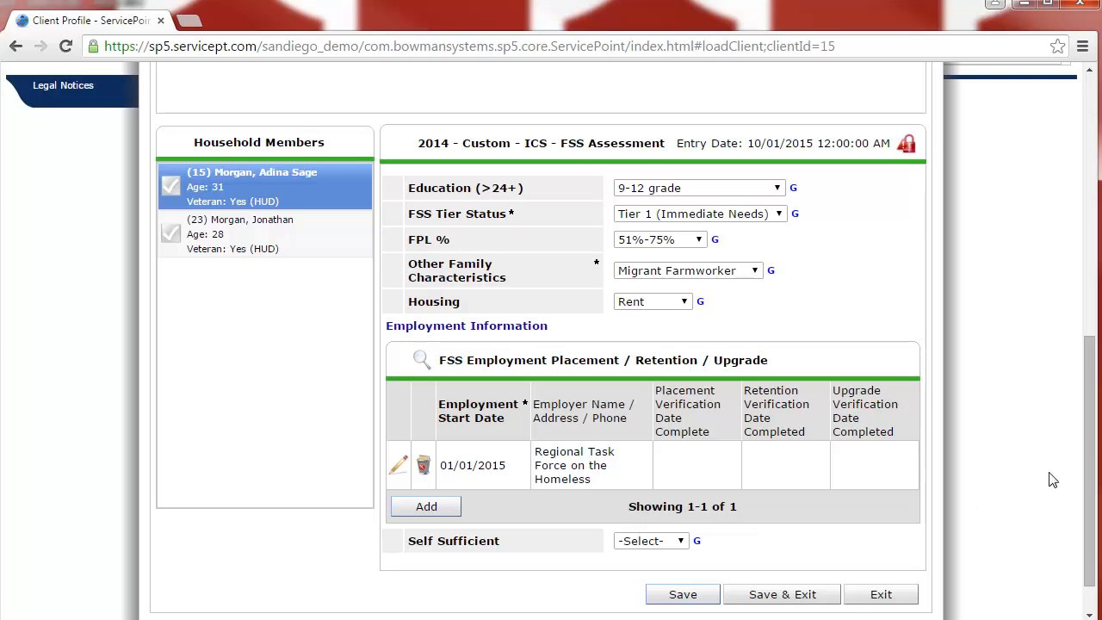
Step: Switch the entry assessment to the second household member
drag(1092, 448, 882, 369)
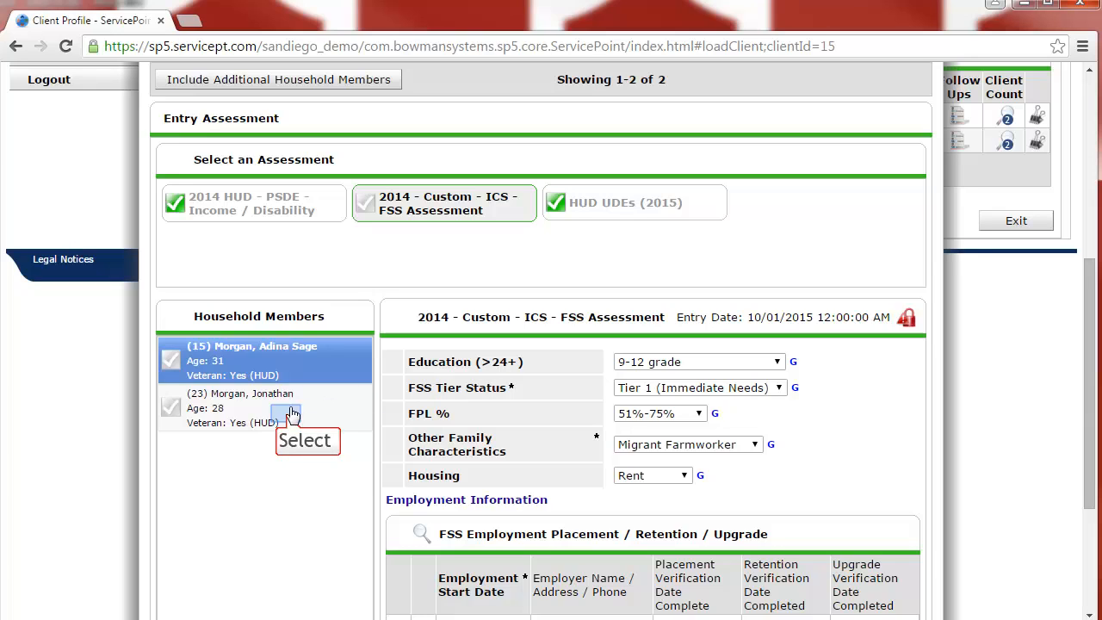
click(288, 417)
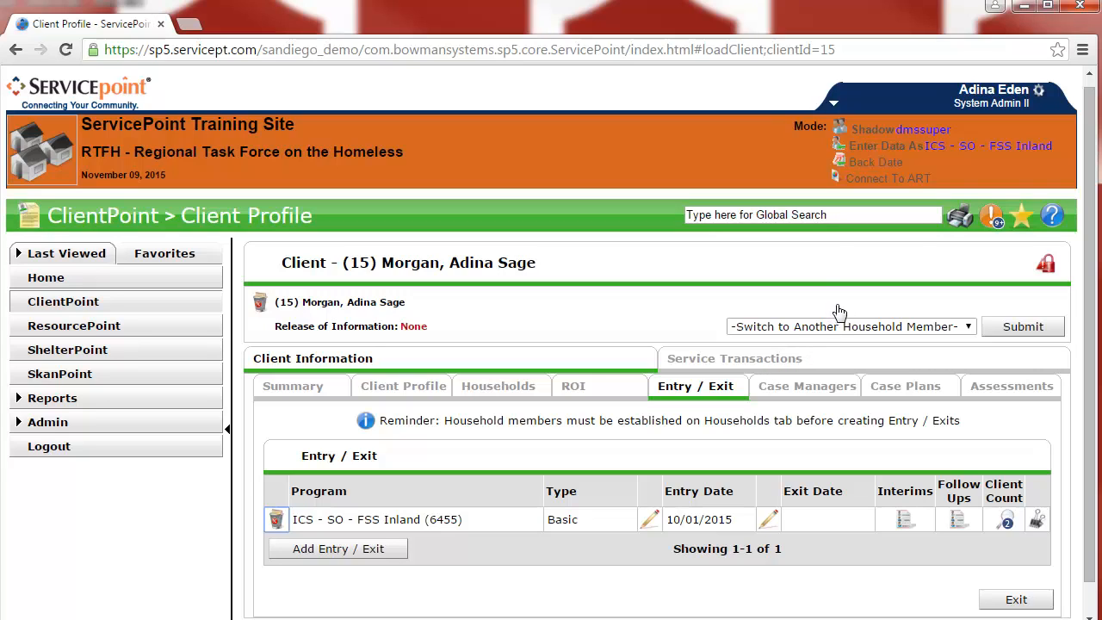
Step: Set Back Date Mode to 11/01/2015 for the client's record
click(859, 170)
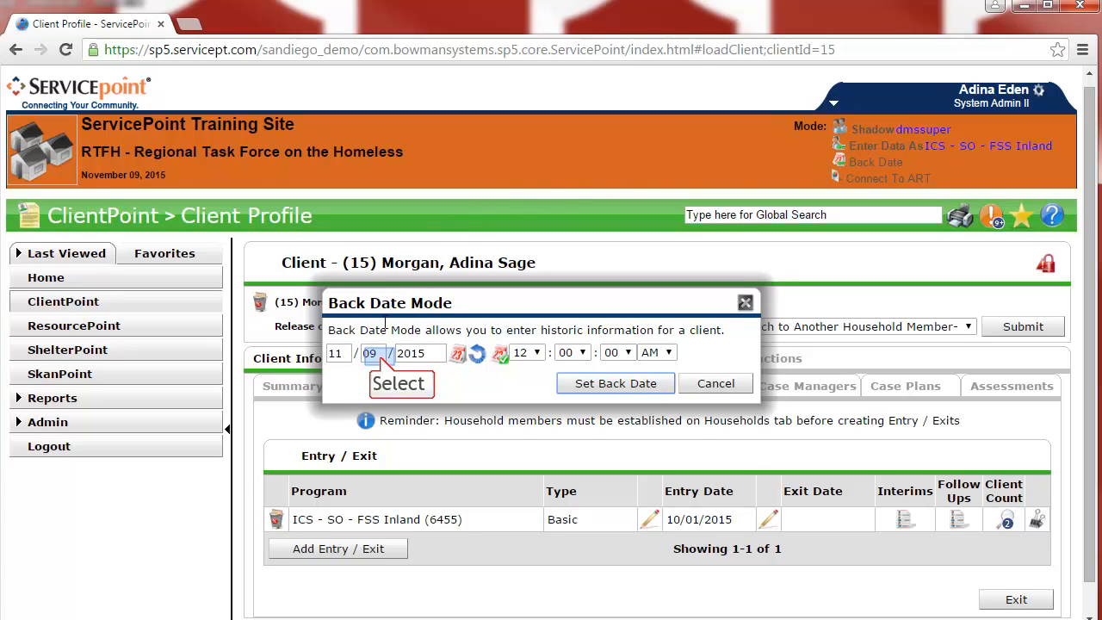
double_click(374, 354)
text(01)
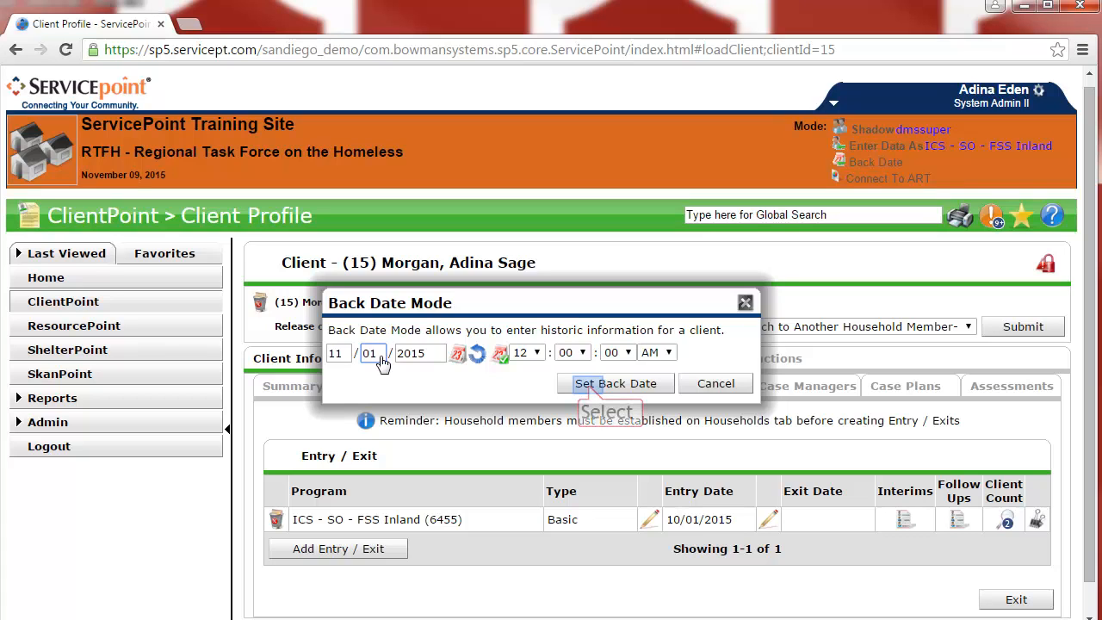
click(584, 385)
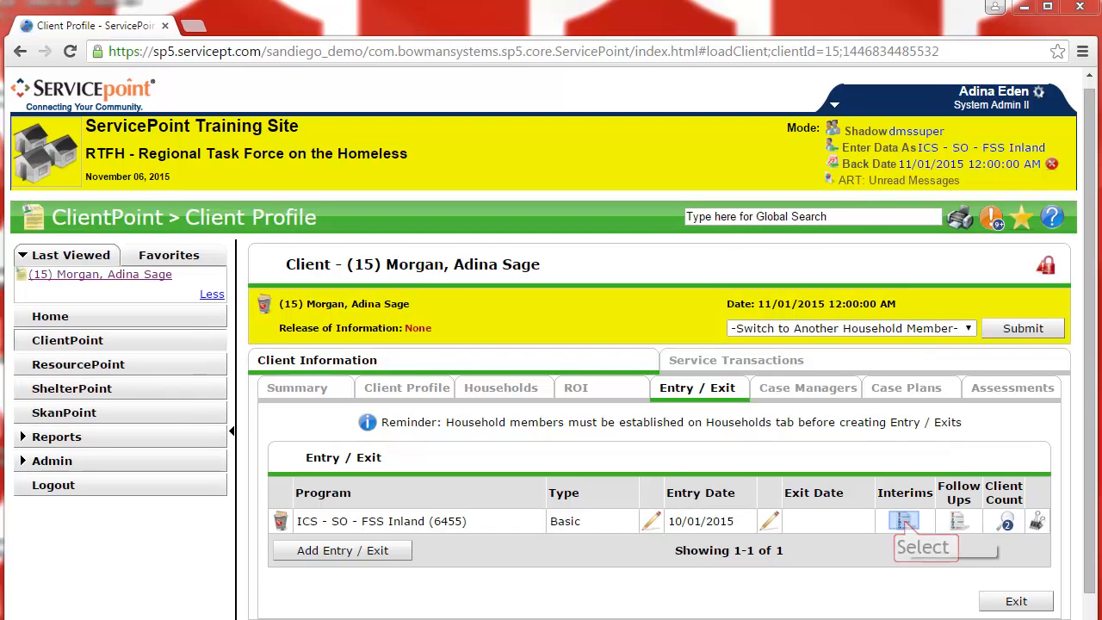
Step: Add an Update interim review to the ICS - SO - FSS Inland entry for the whole Couple With No Children household, and save it to continue
click(904, 522)
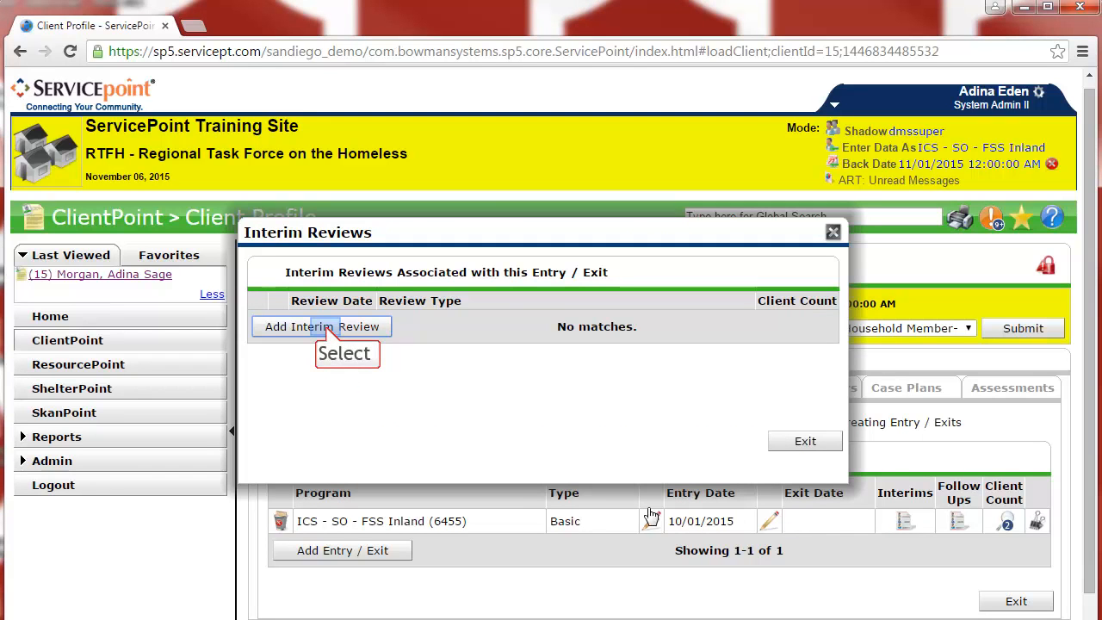
click(326, 330)
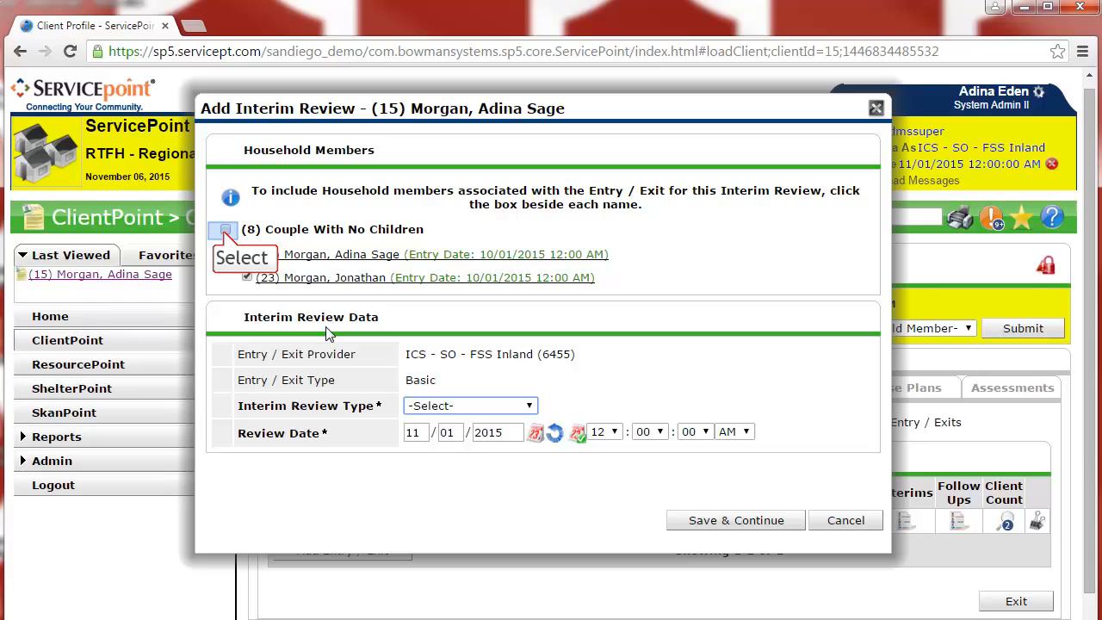
click(226, 231)
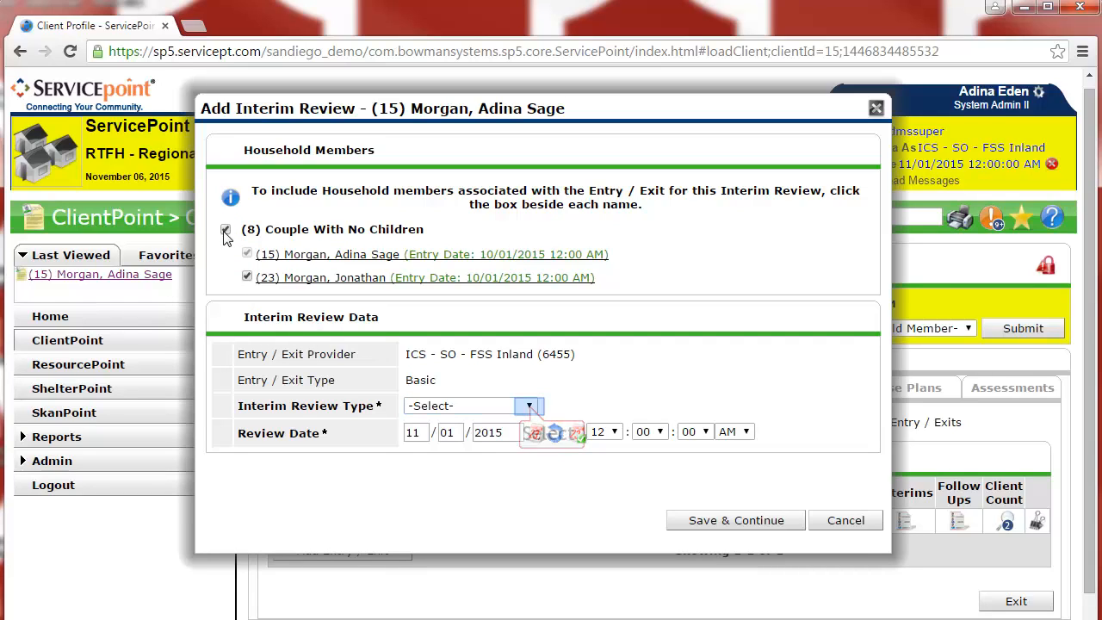
click(529, 407)
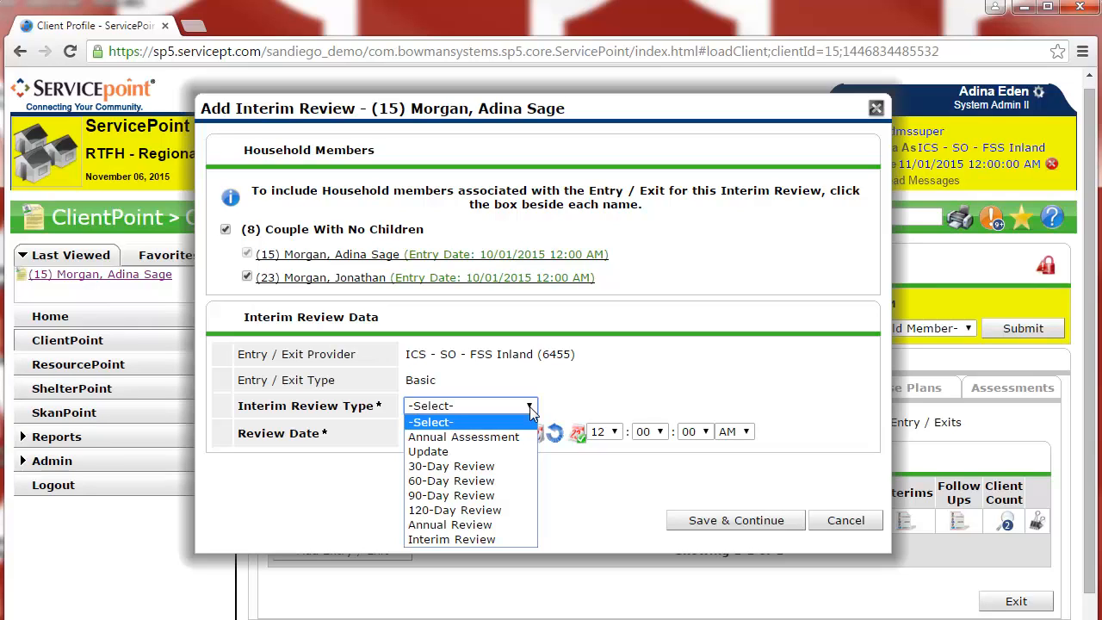
click(522, 452)
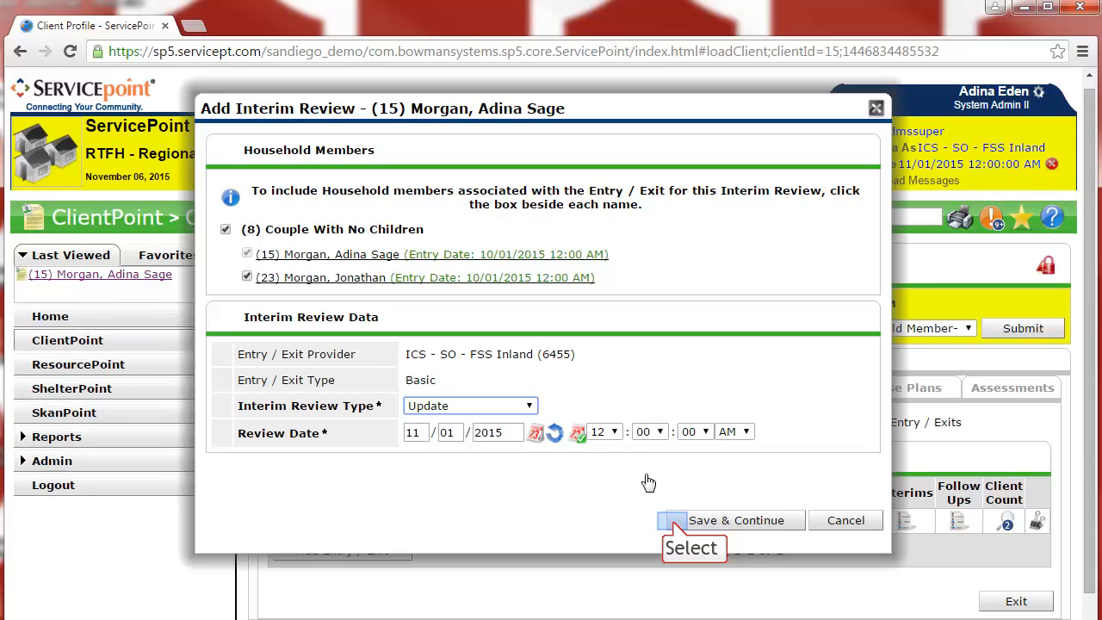
click(673, 522)
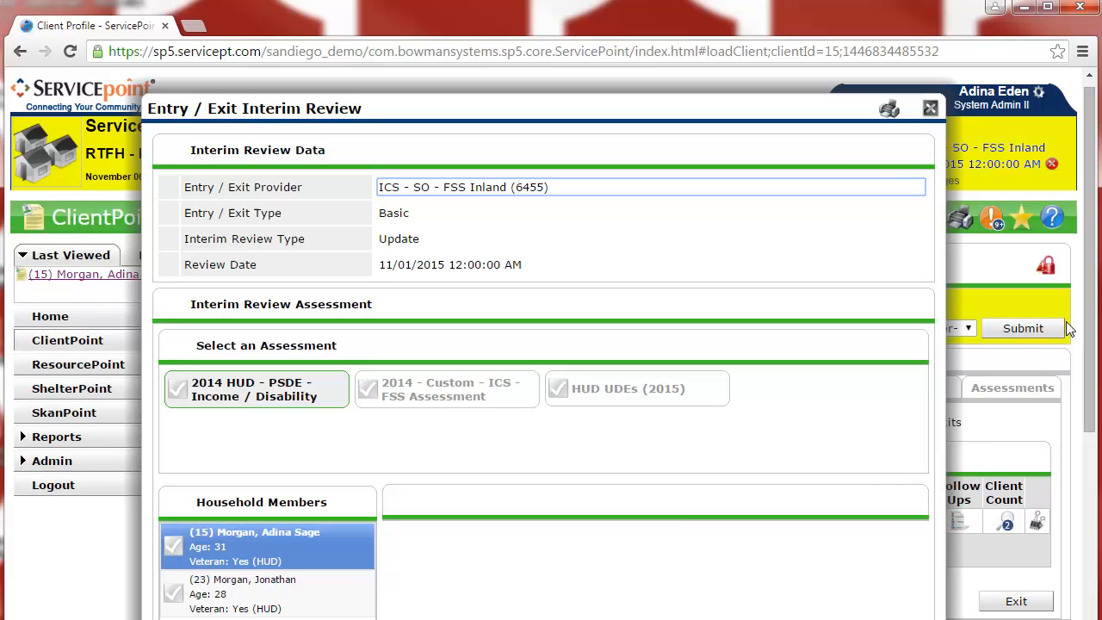
Step: Open the 2014 - Custom - ICS - FSS Assessment of the interim review and go to its employment information
drag(1092, 183, 1089, 261)
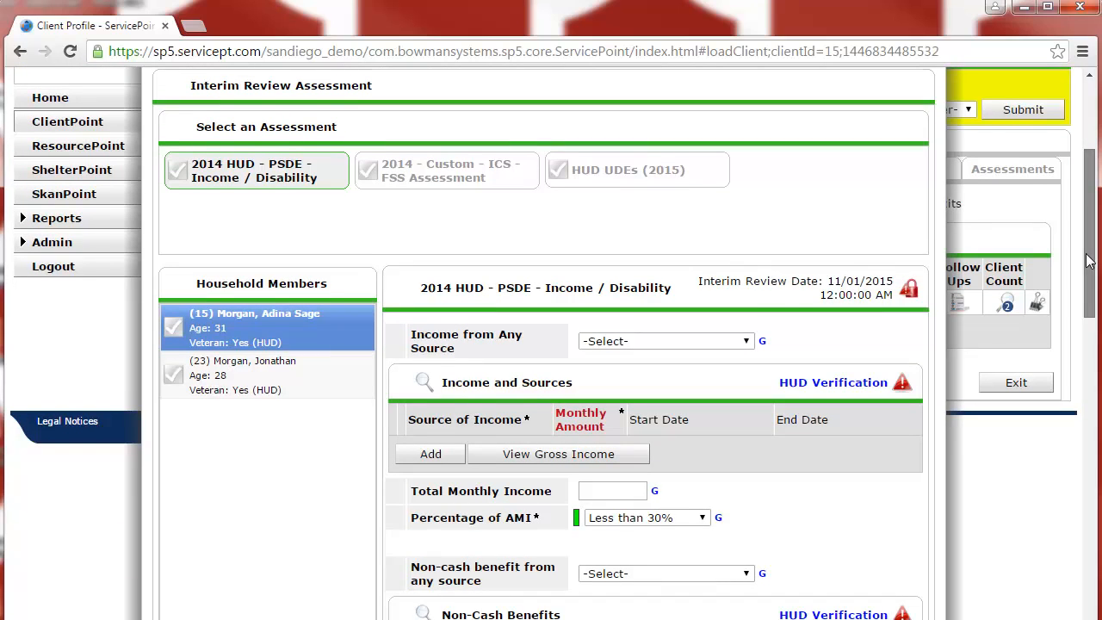
click(506, 185)
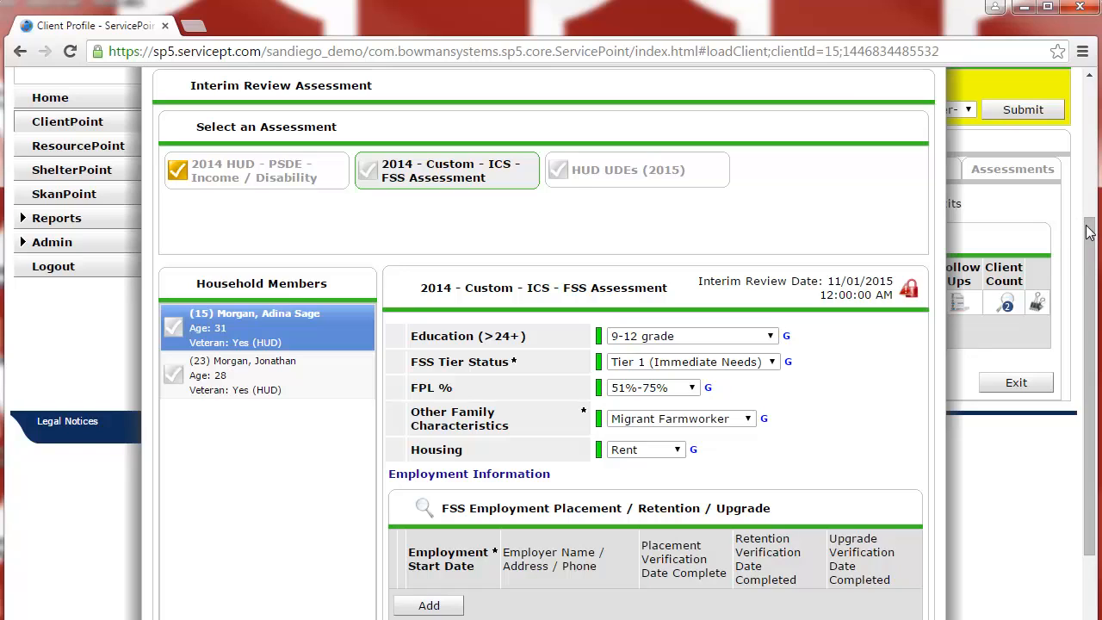
drag(1087, 231, 1085, 273)
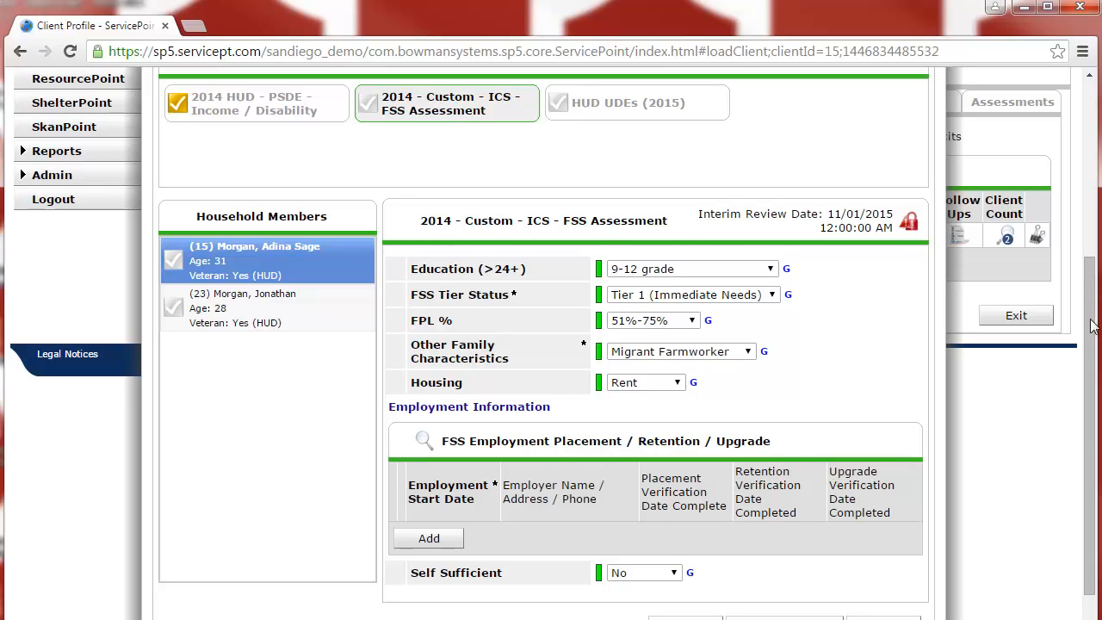
scroll(1091, 347, down, 1)
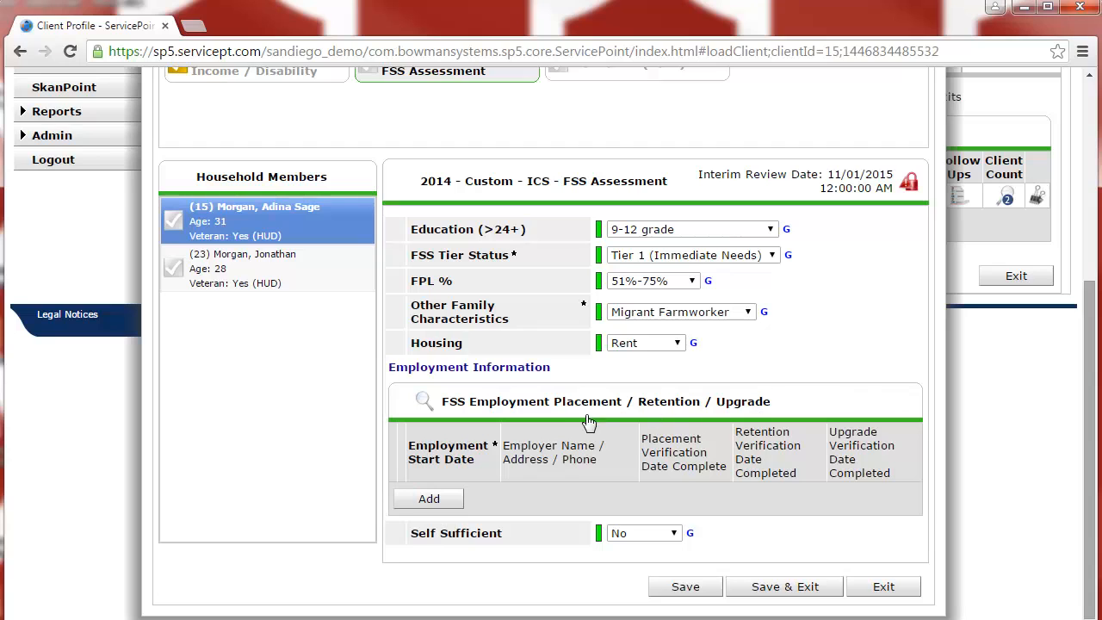
Step: Add an FSS employment record for the first household member with Acme, Inc. as the employer
click(403, 504)
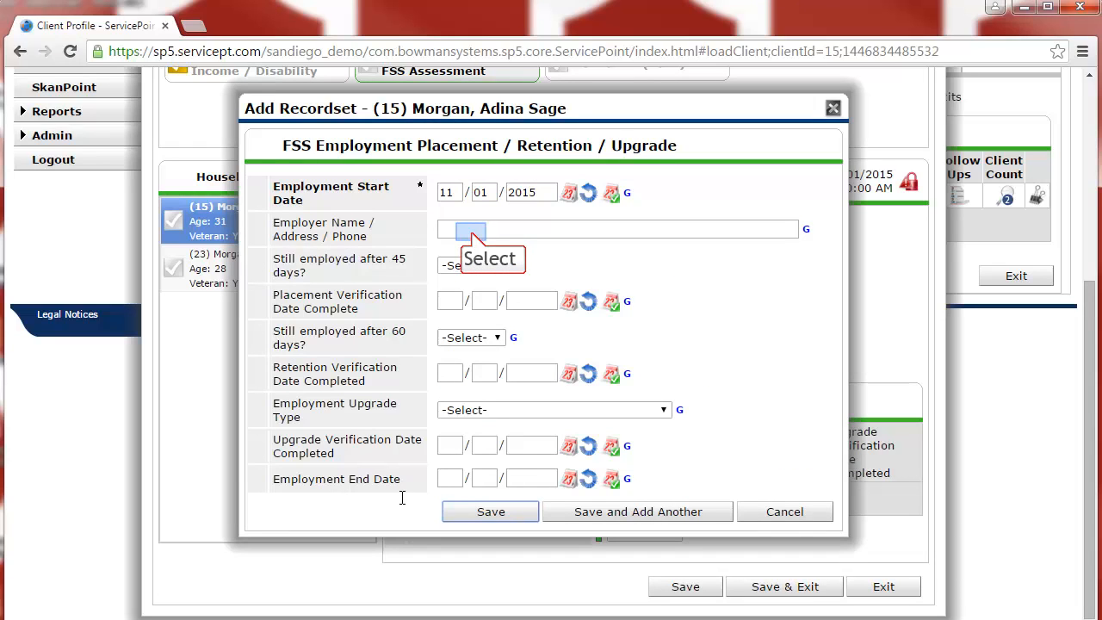
click(472, 232)
text(Acme In)
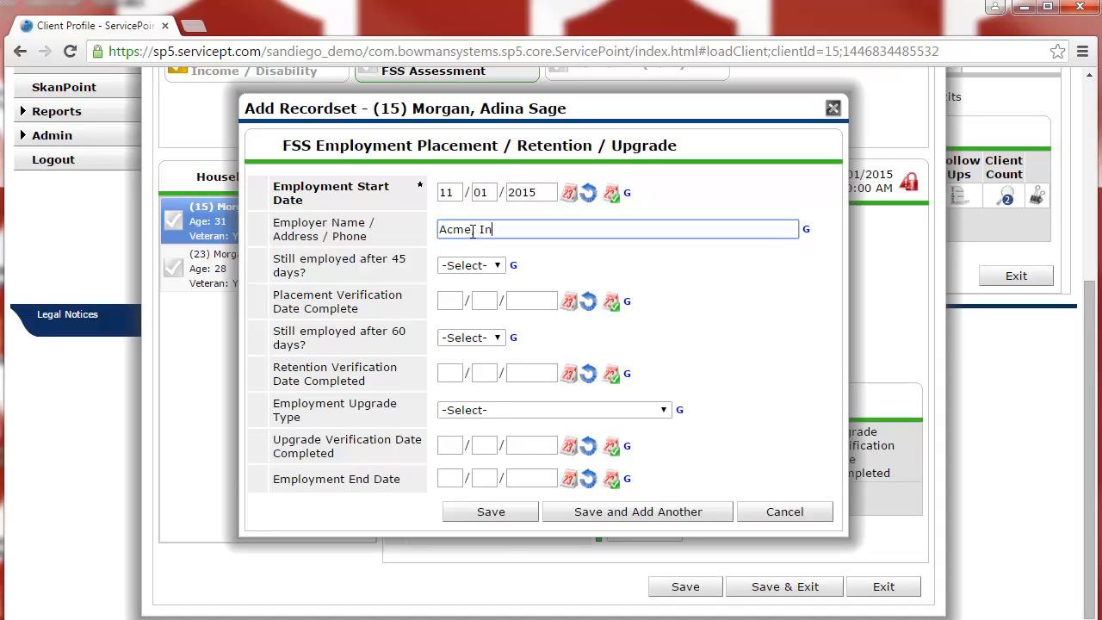
text(c.)
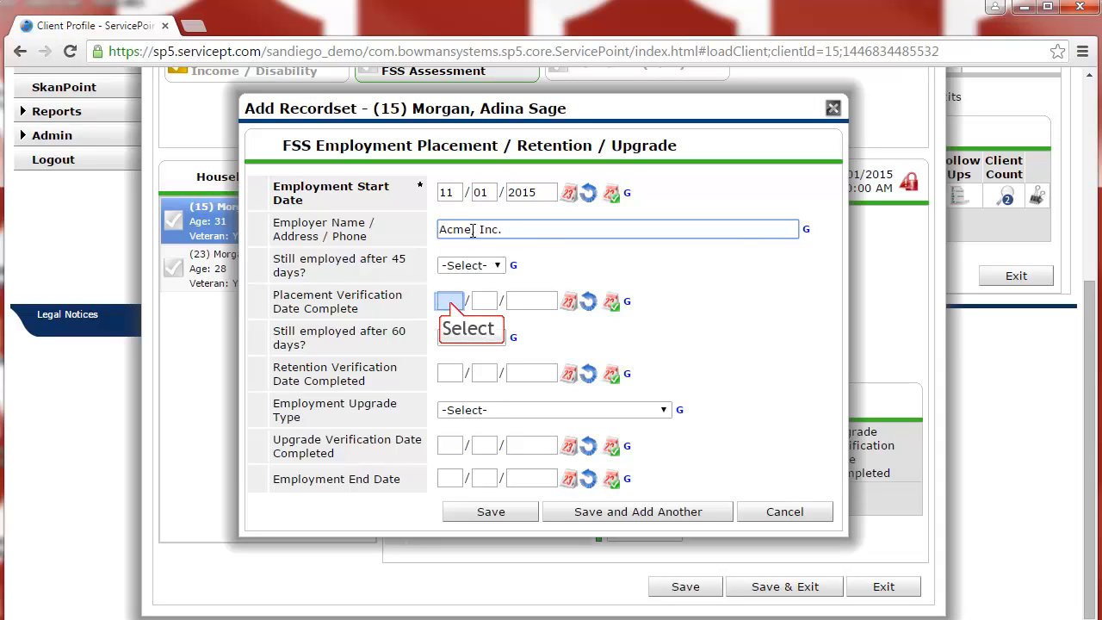
click(472, 231)
text(,)
Step: Set the employment record's Placement Verification Date Complete to 11/01/2015
click(451, 302)
text(1102)
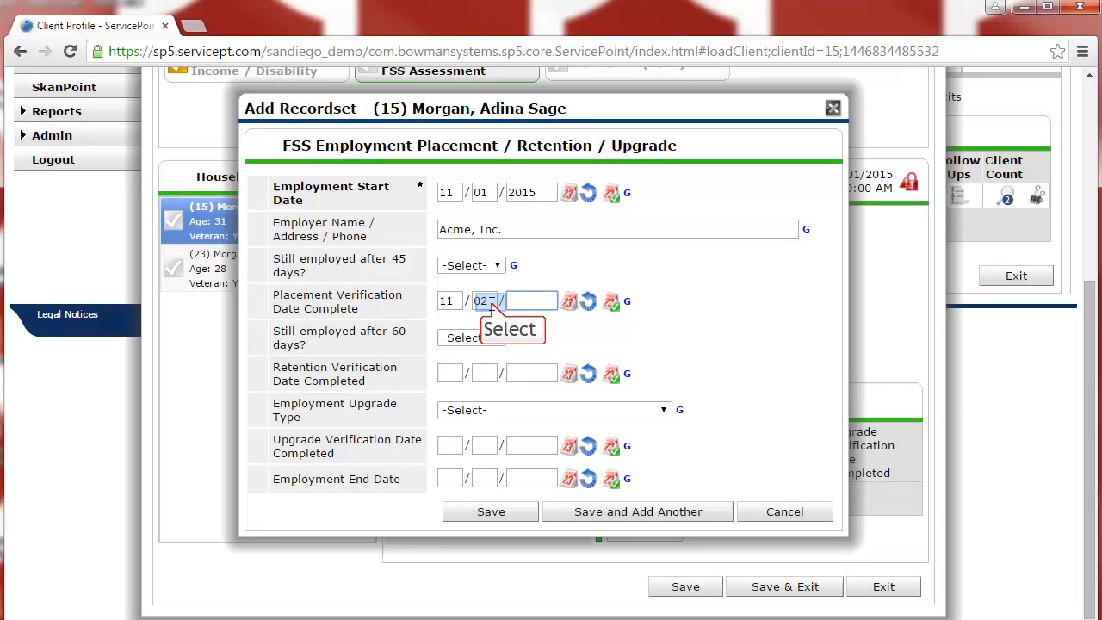
click(488, 301)
text(01)
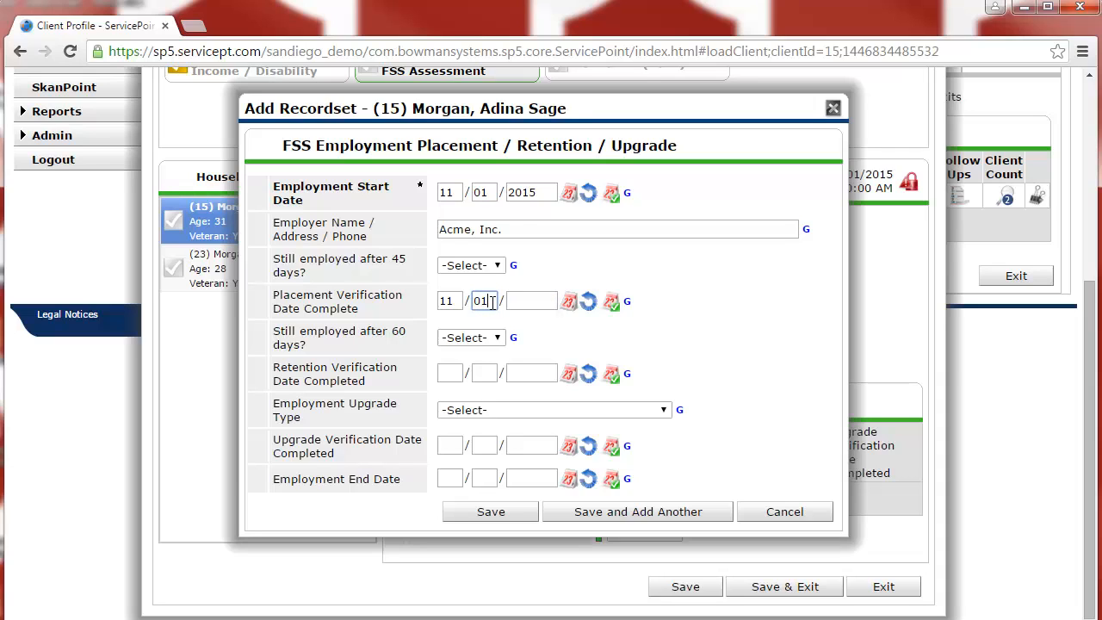
key(Tab)
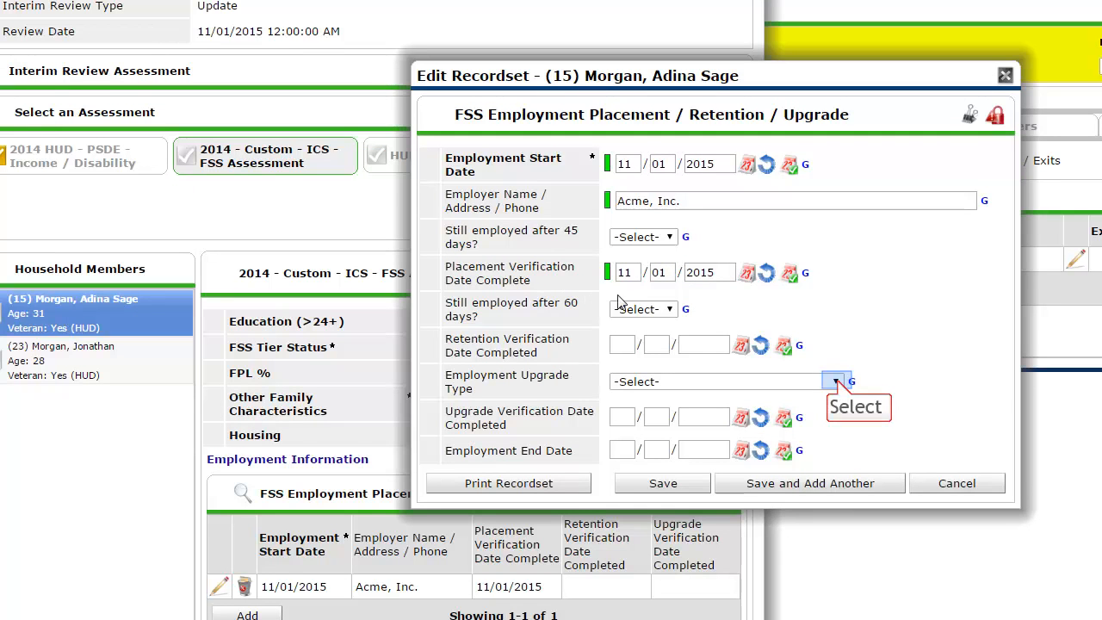
Step: Choose the employment upgrade type N - Increase of wages - new employ and save the employment record
click(836, 381)
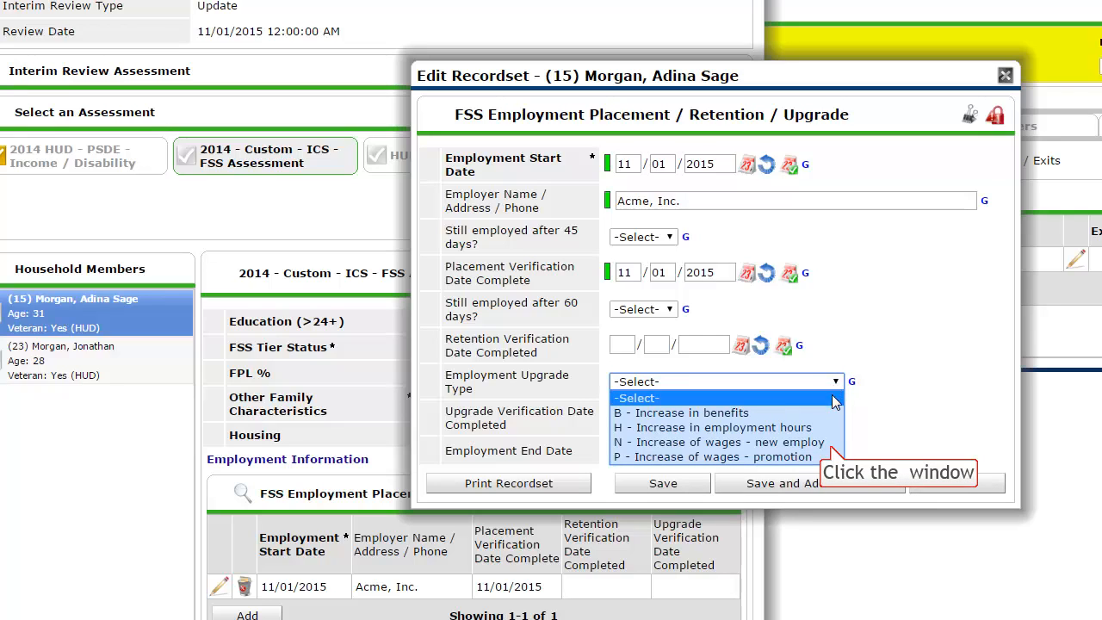
click(829, 442)
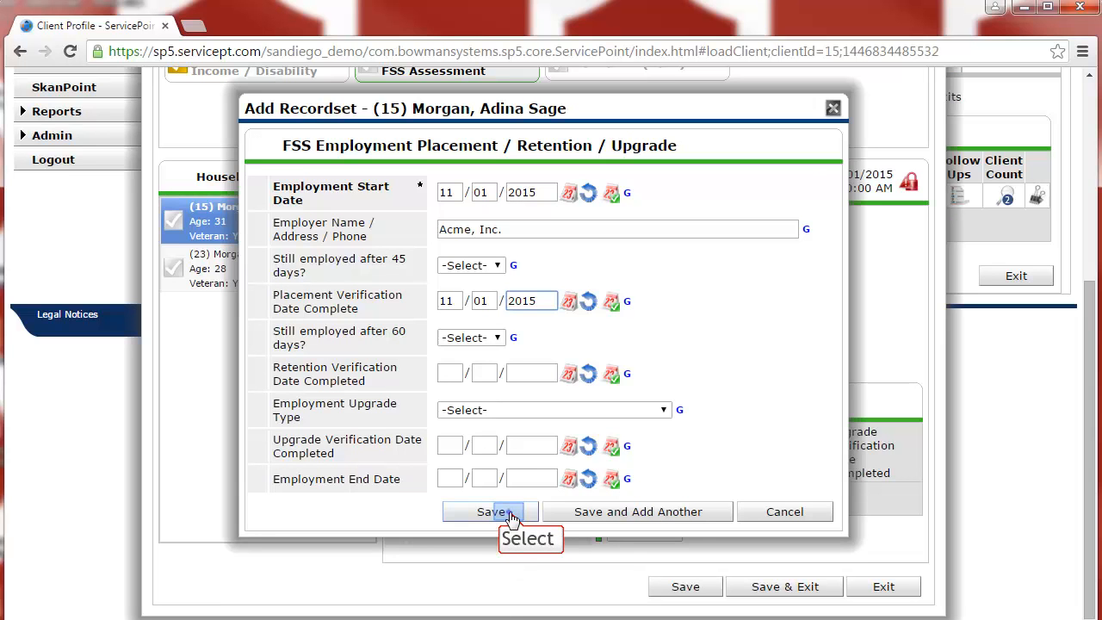
click(508, 513)
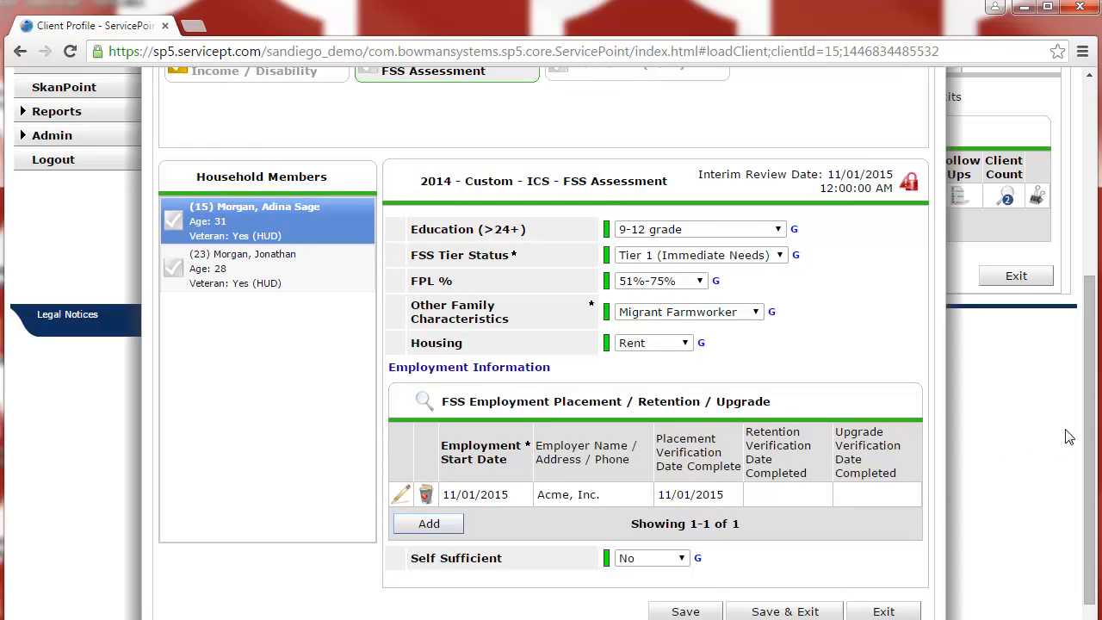
Step: Set Self Sufficient to Yes in the FSS assessment, save and leave it, and close the interim reviews list
scroll(1089, 390, down, 1)
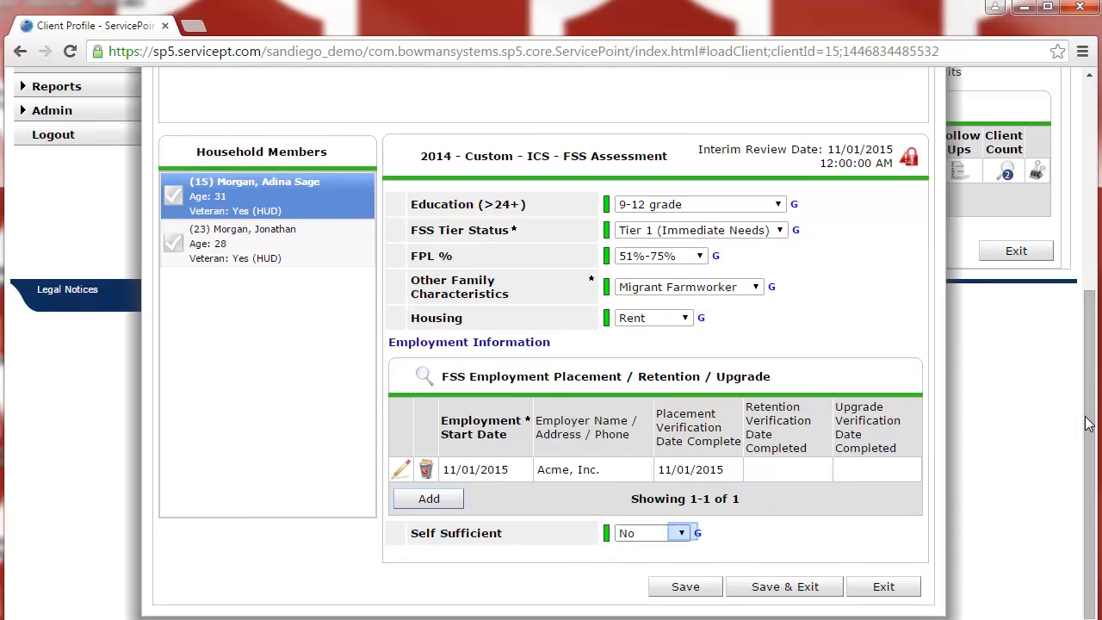
click(683, 534)
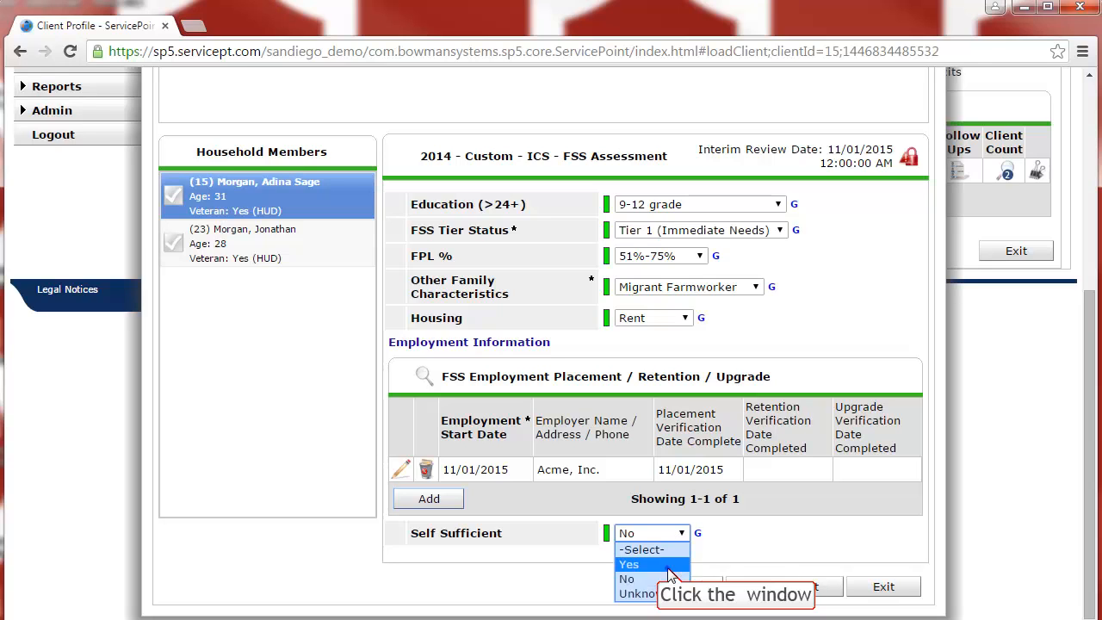
click(667, 565)
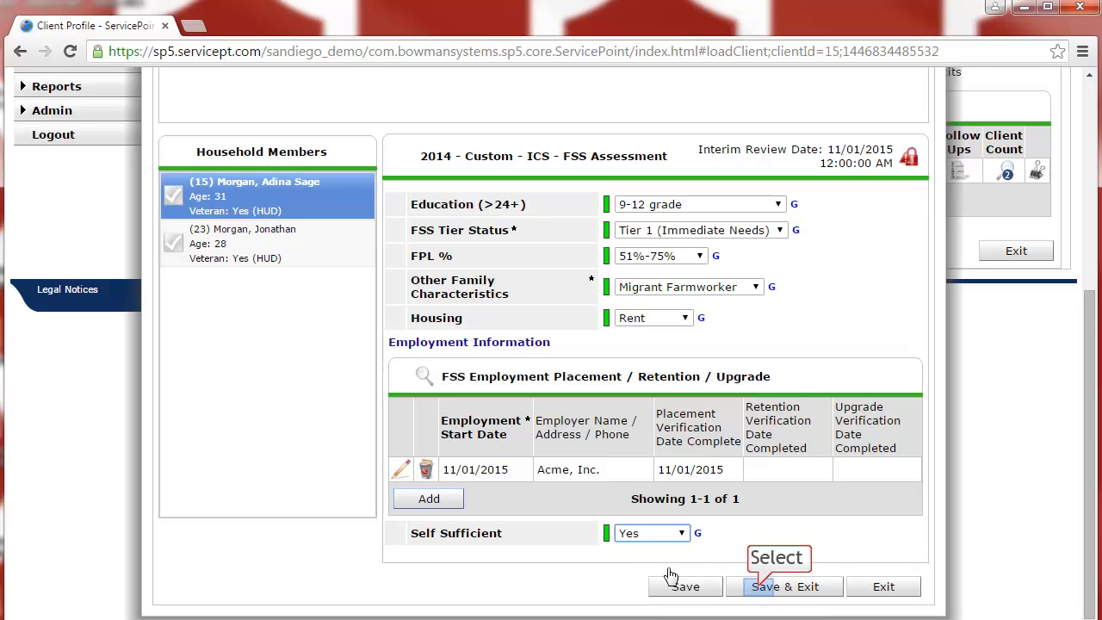
click(761, 592)
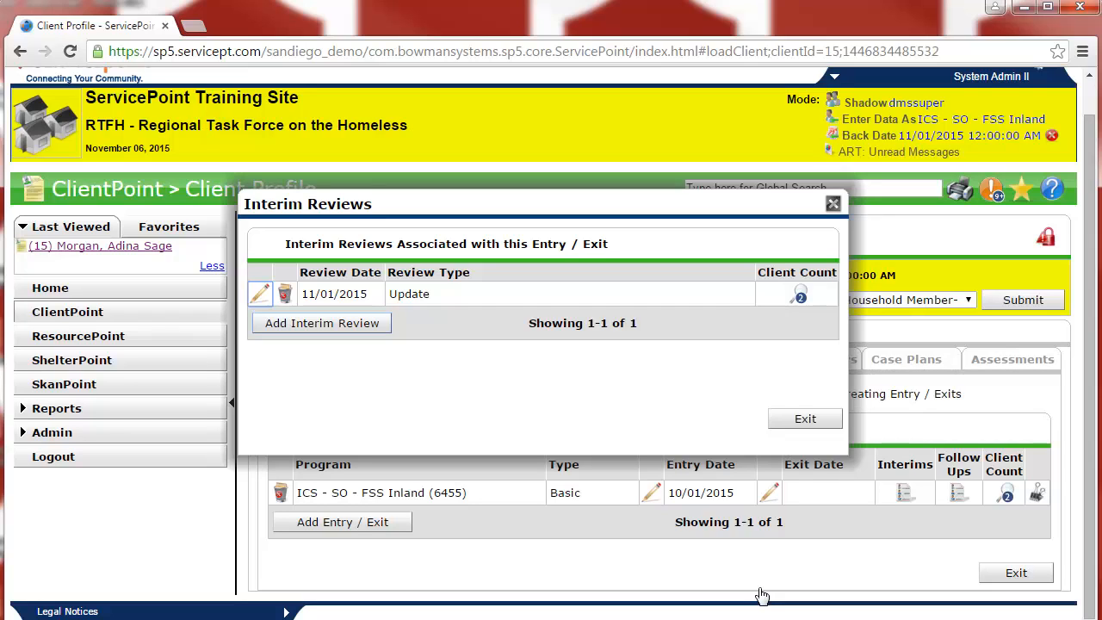
click(780, 422)
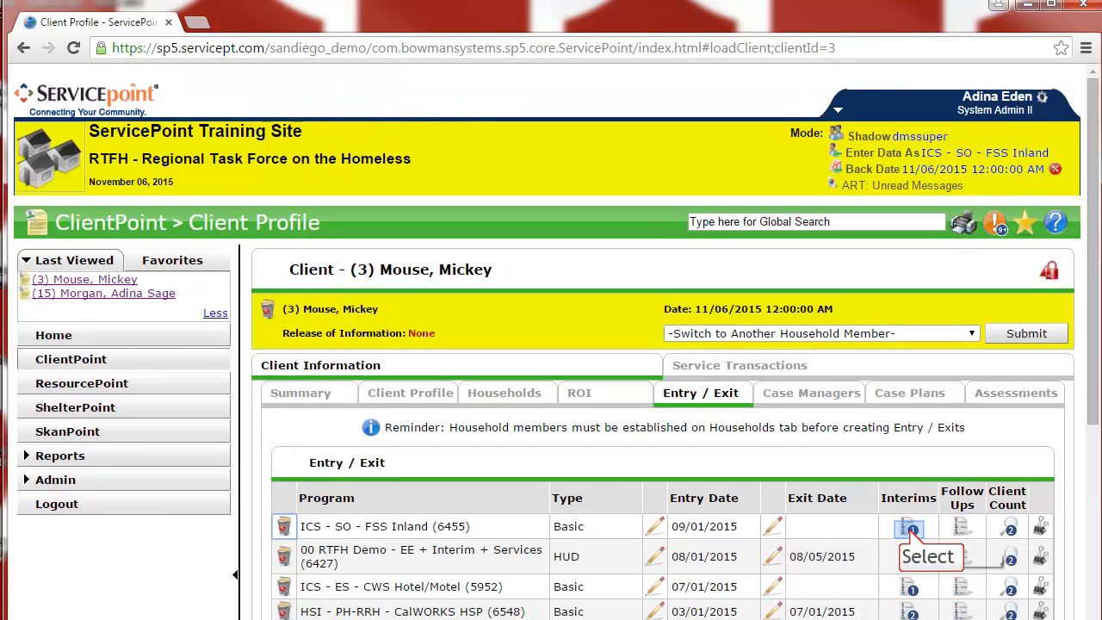
Step: Add an Update interim review dated 10/25/2015 to the 09/01/2015 ICS - SO - FSS Inland entry for the whole Couple With No Children household
click(913, 536)
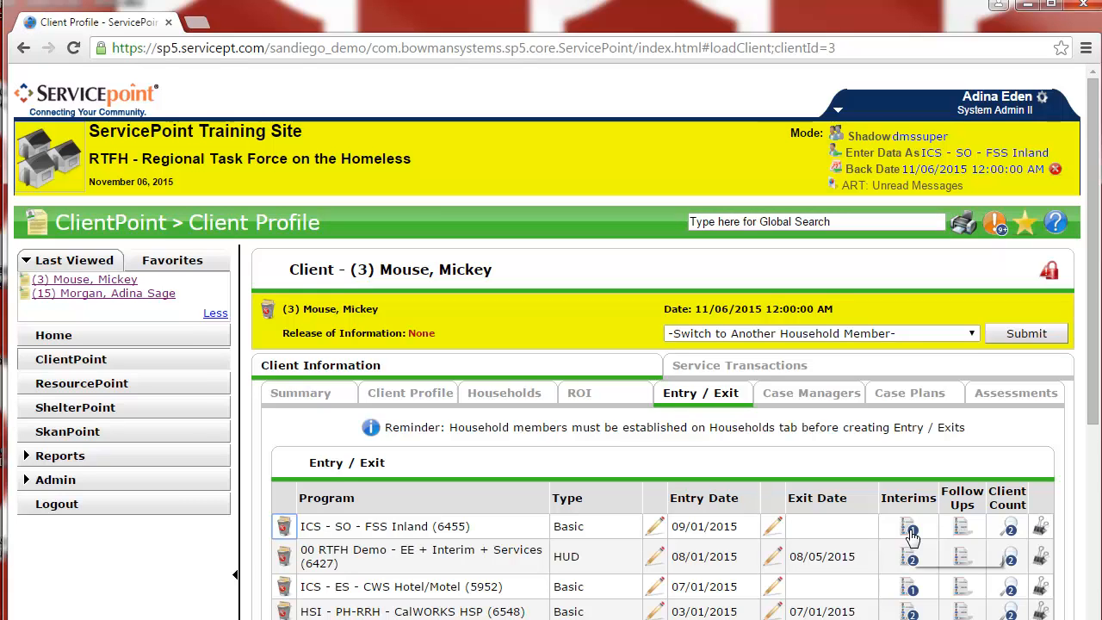
click(911, 531)
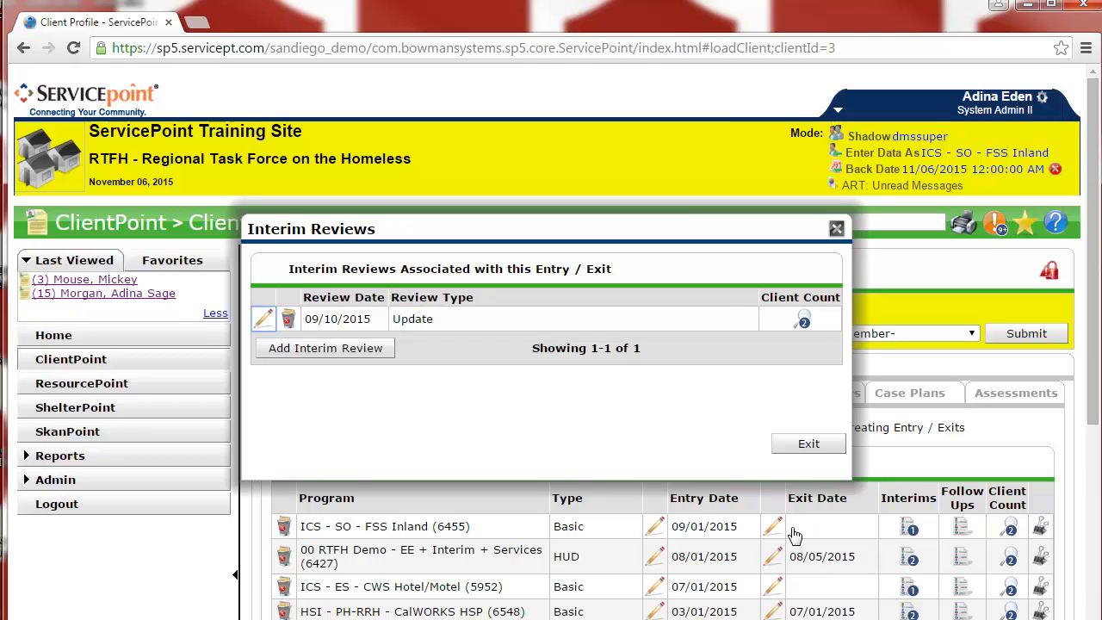
click(331, 355)
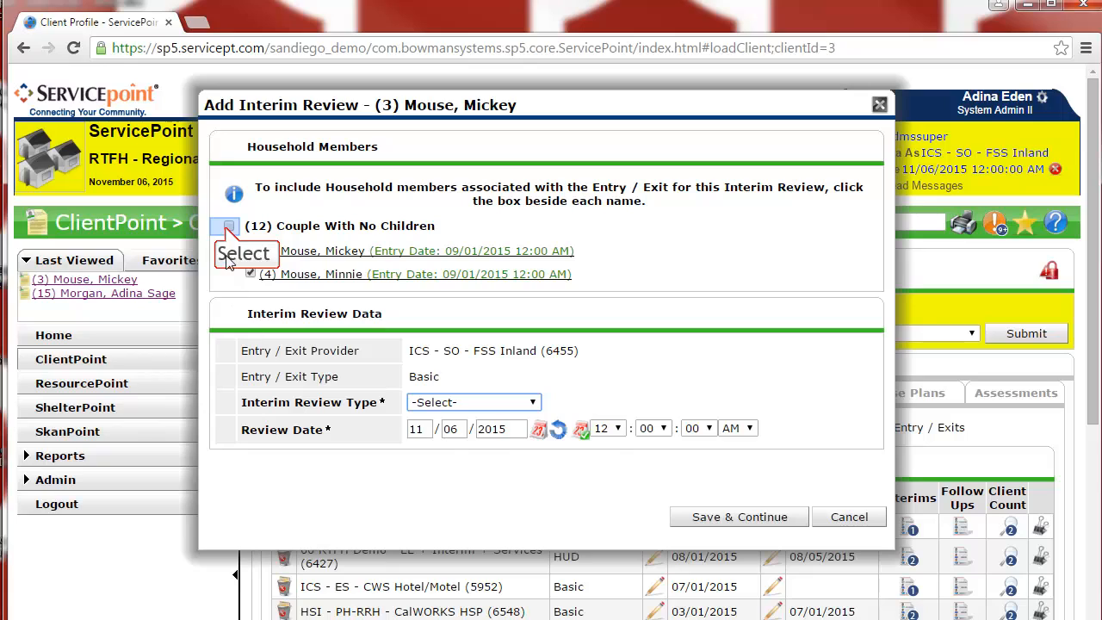
click(228, 226)
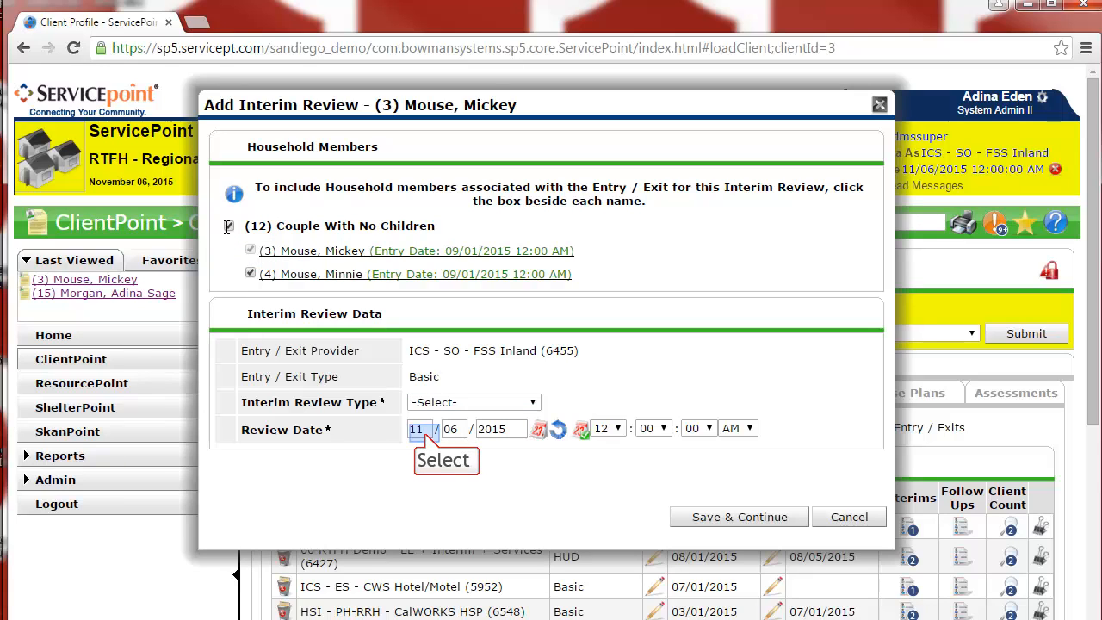
text(1)
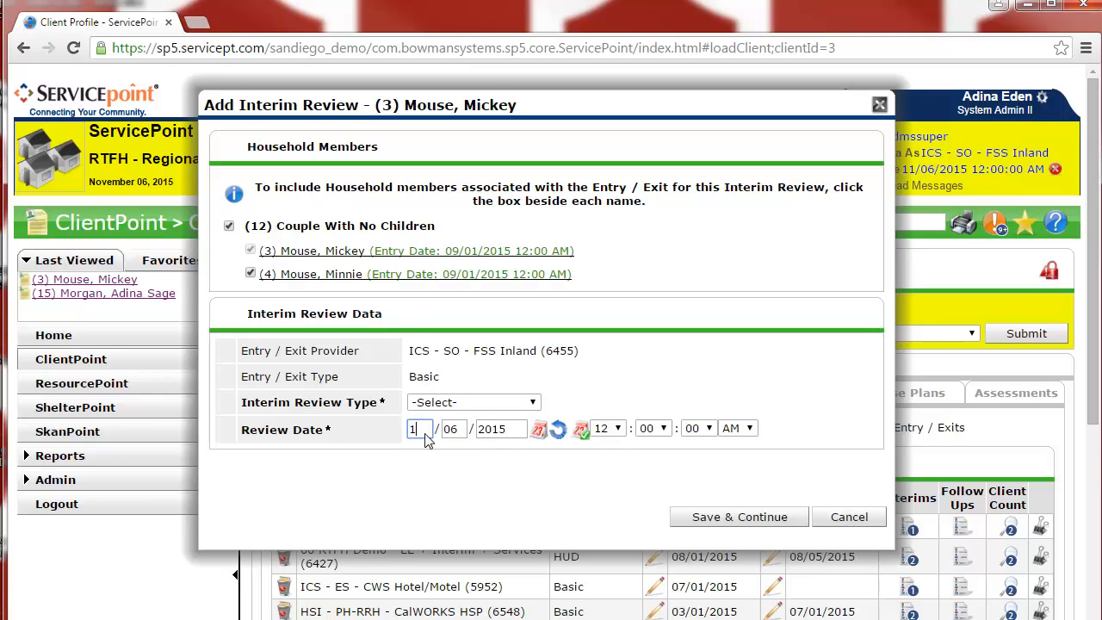
text(025)
key(Tab)
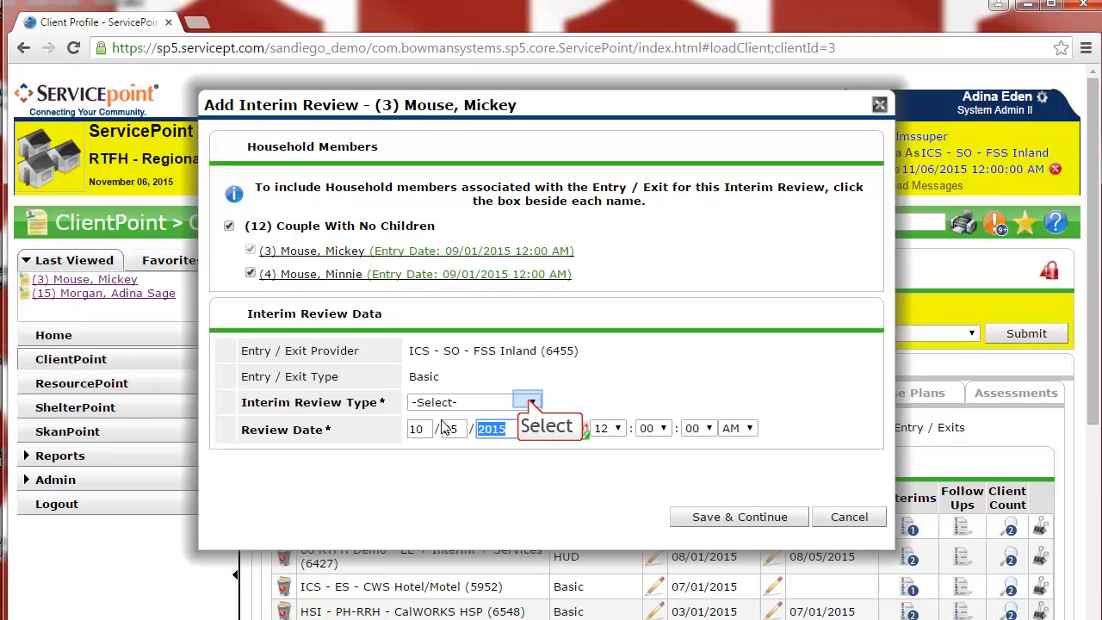
click(531, 404)
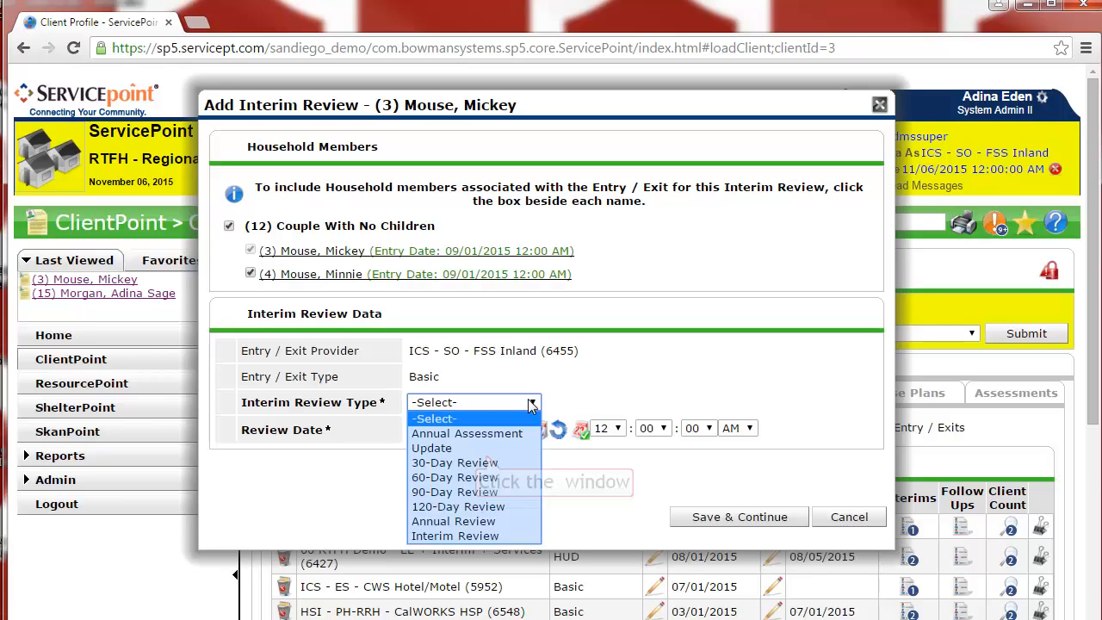
click(482, 448)
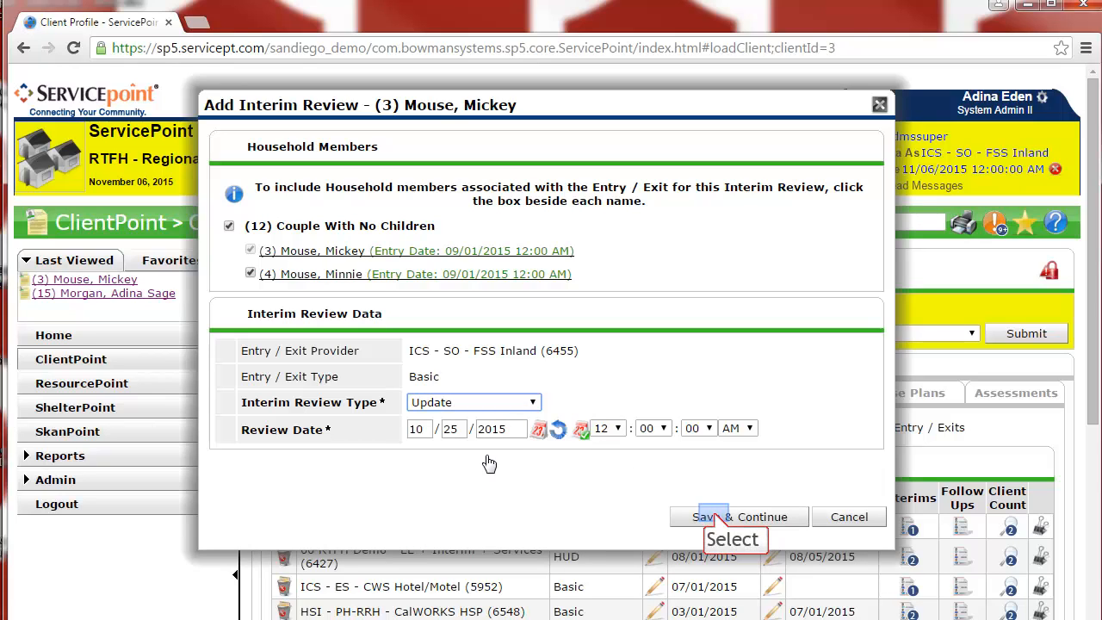
click(714, 517)
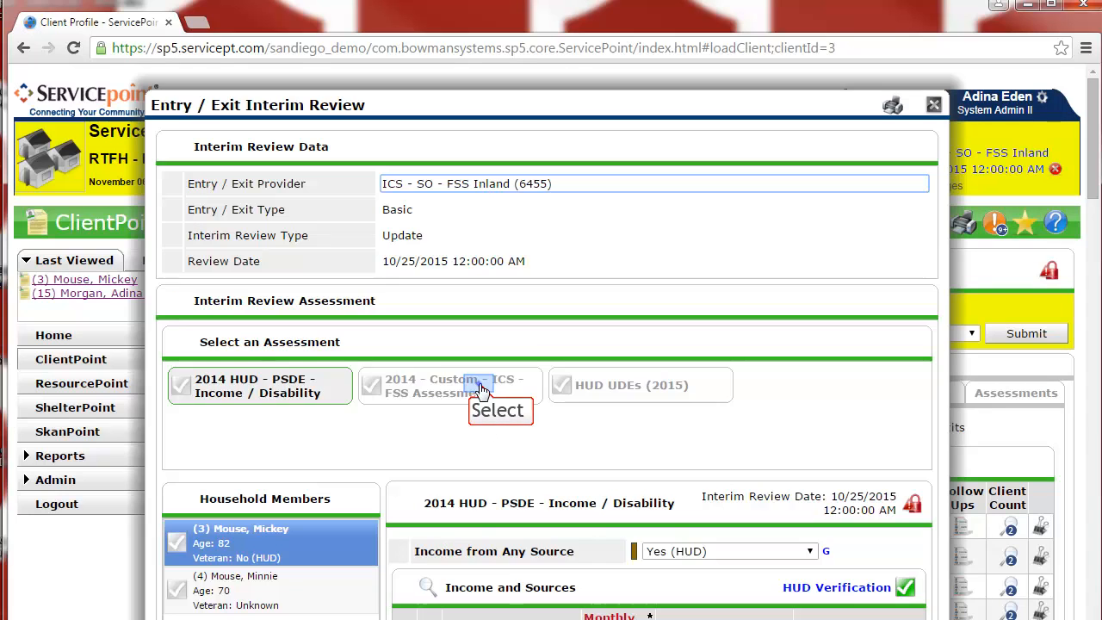
Step: In the 2014 - Custom - ICS - FSS Assessment, set the Disneyland job's "Still employed after 45 days?" to Yes, then save and close the review
click(470, 388)
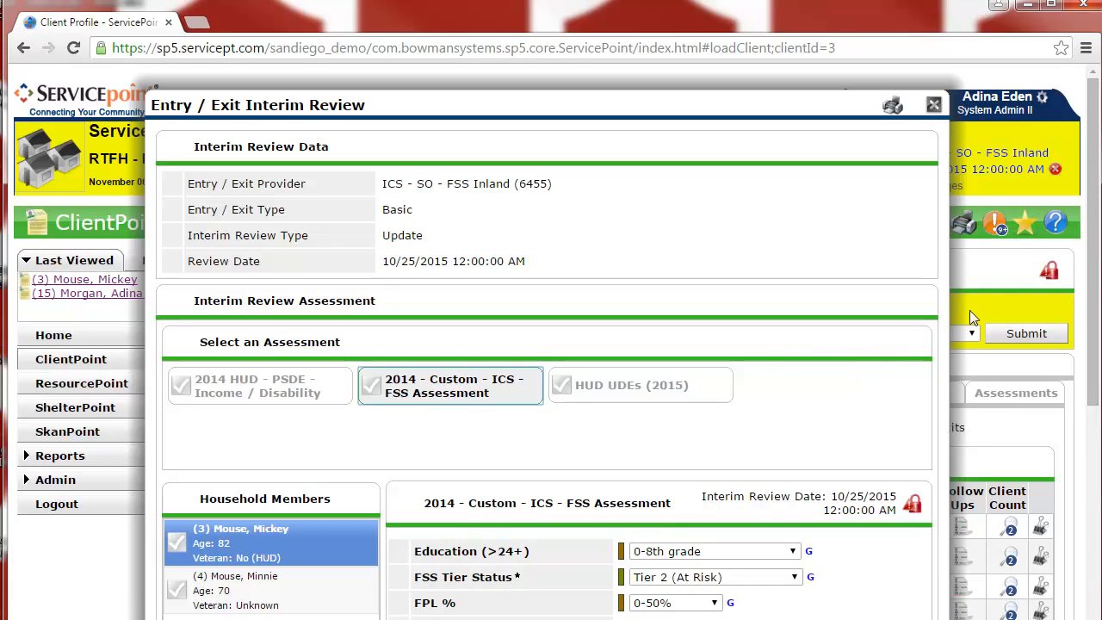
drag(1095, 146, 1073, 379)
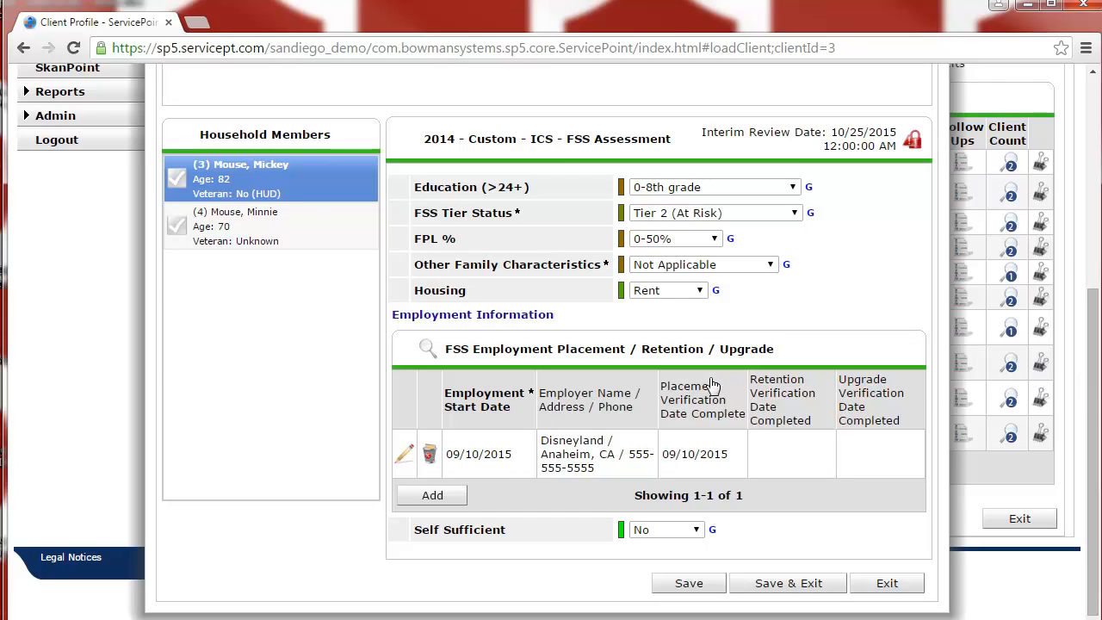
click(405, 455)
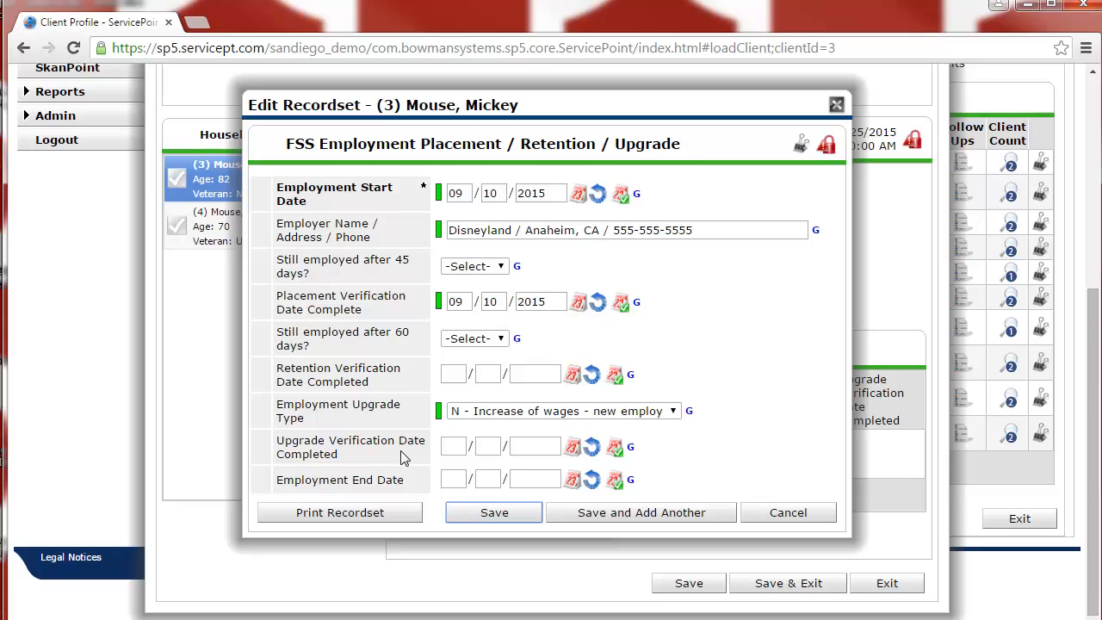
click(501, 266)
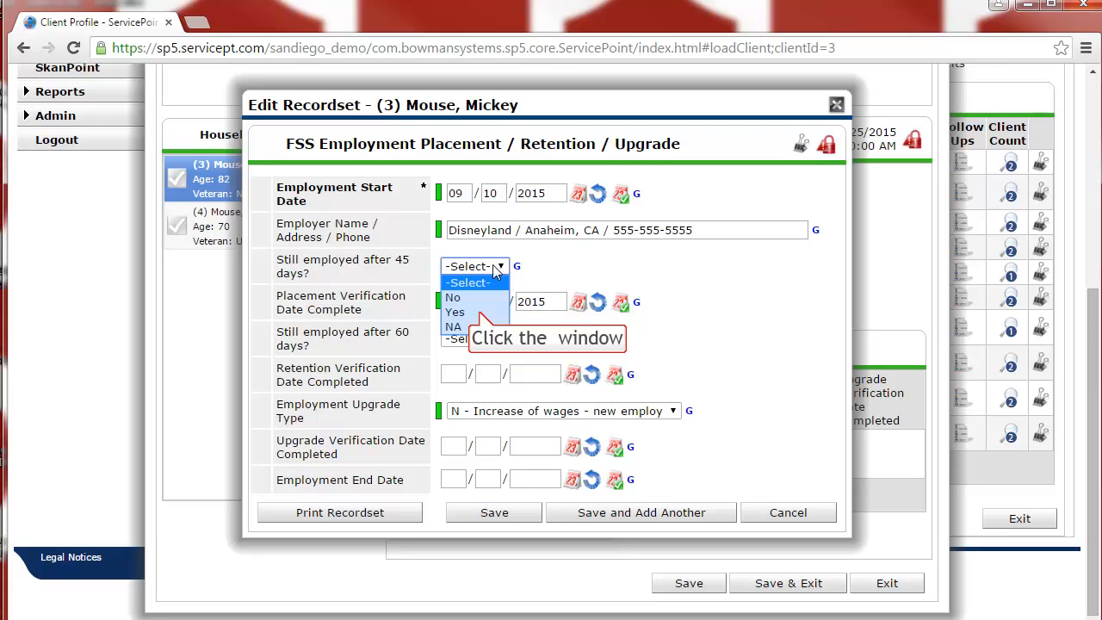
click(478, 313)
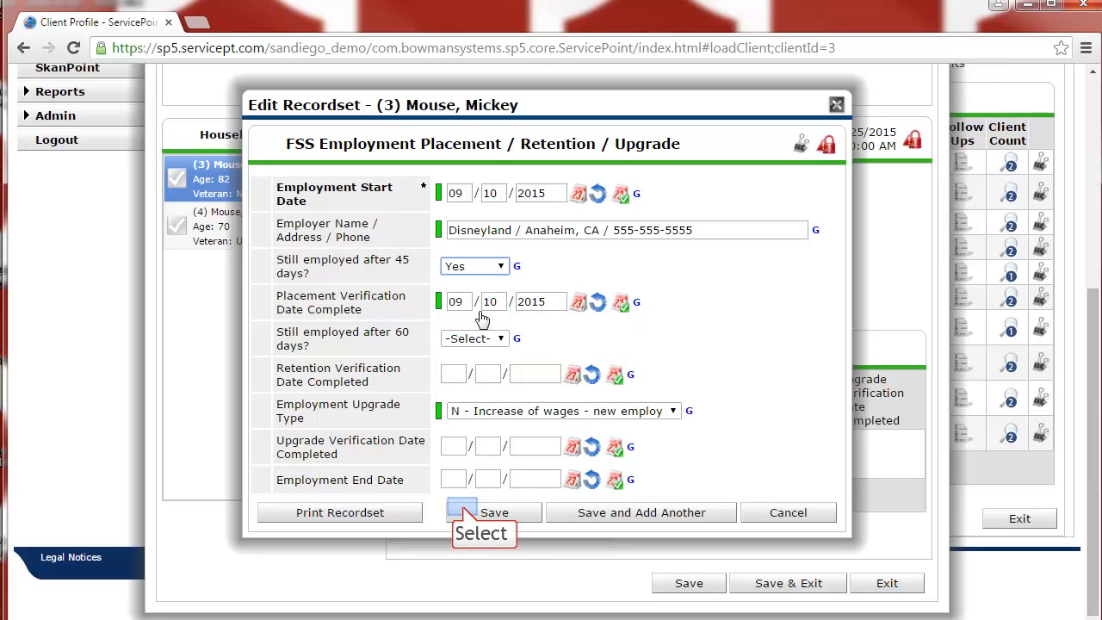
click(465, 513)
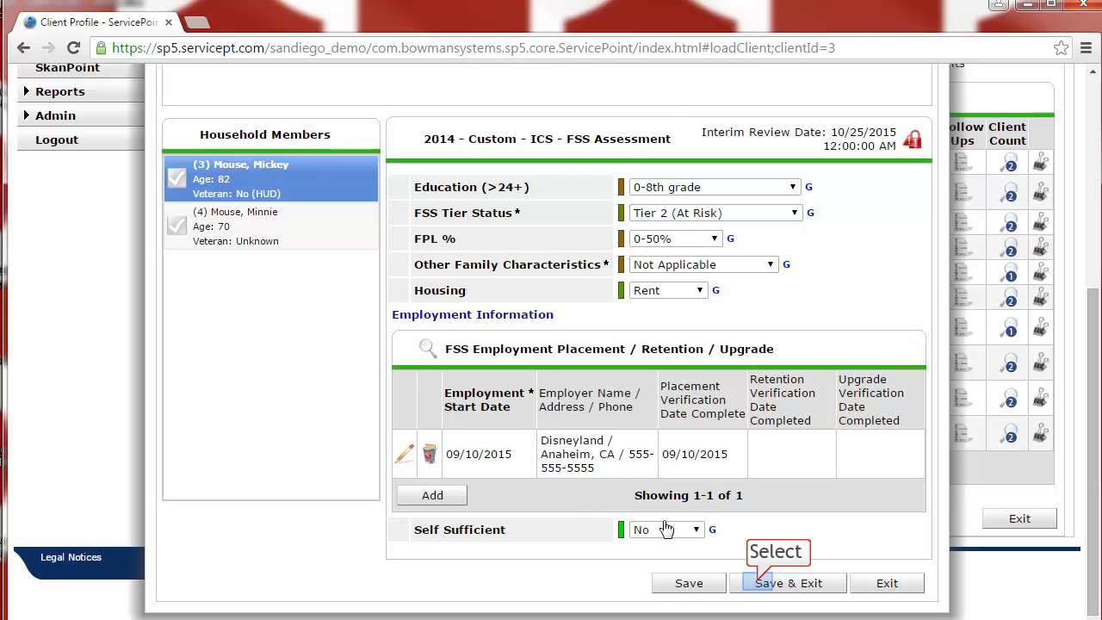
click(762, 588)
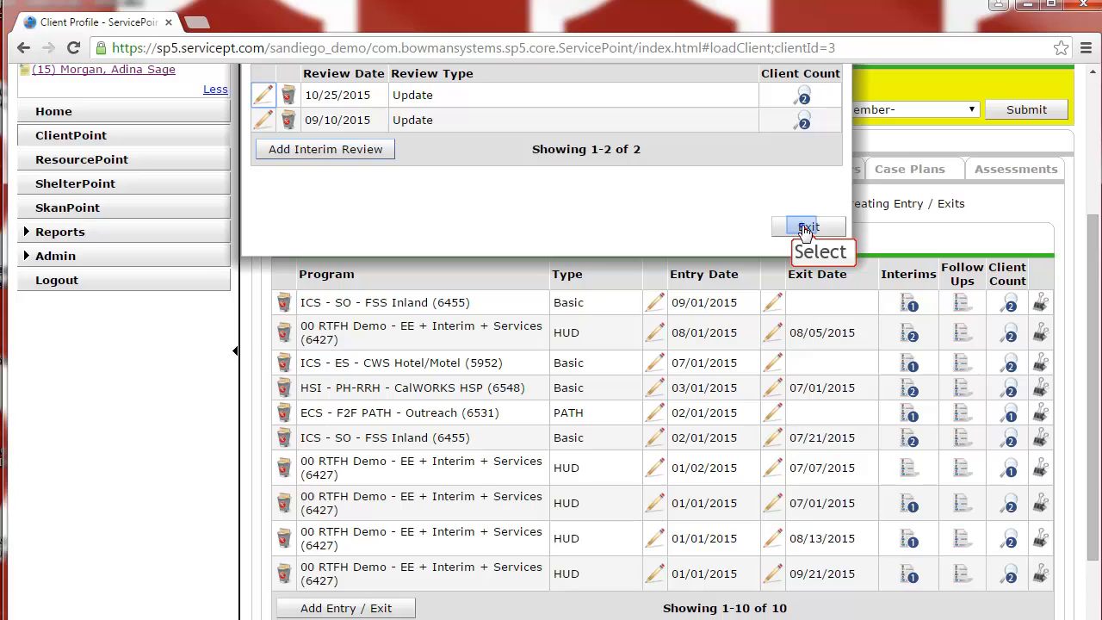
click(805, 228)
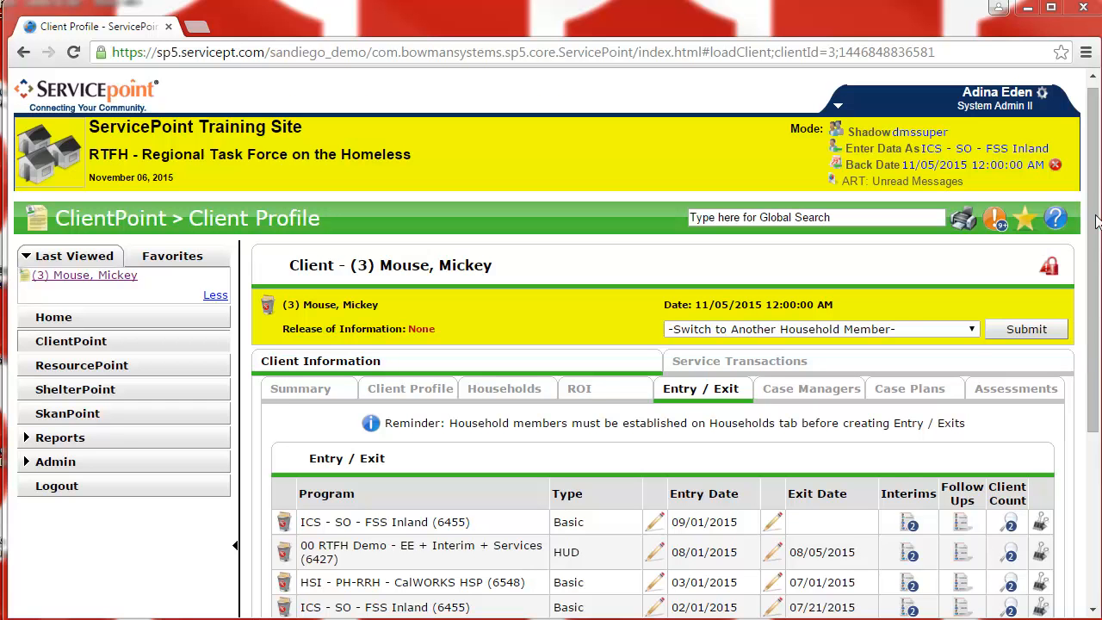
Step: Open the exit data for the 09/01/2015 ICS - SO - FSS Inland entry and include the whole Couple With No Children household
drag(1096, 223, 1094, 278)
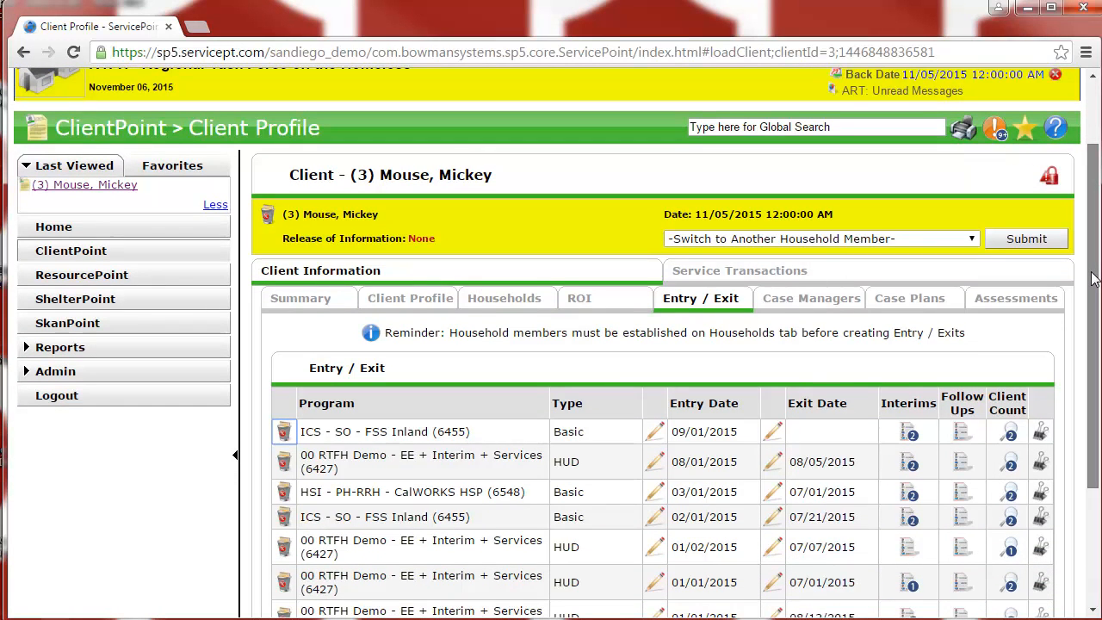
click(771, 431)
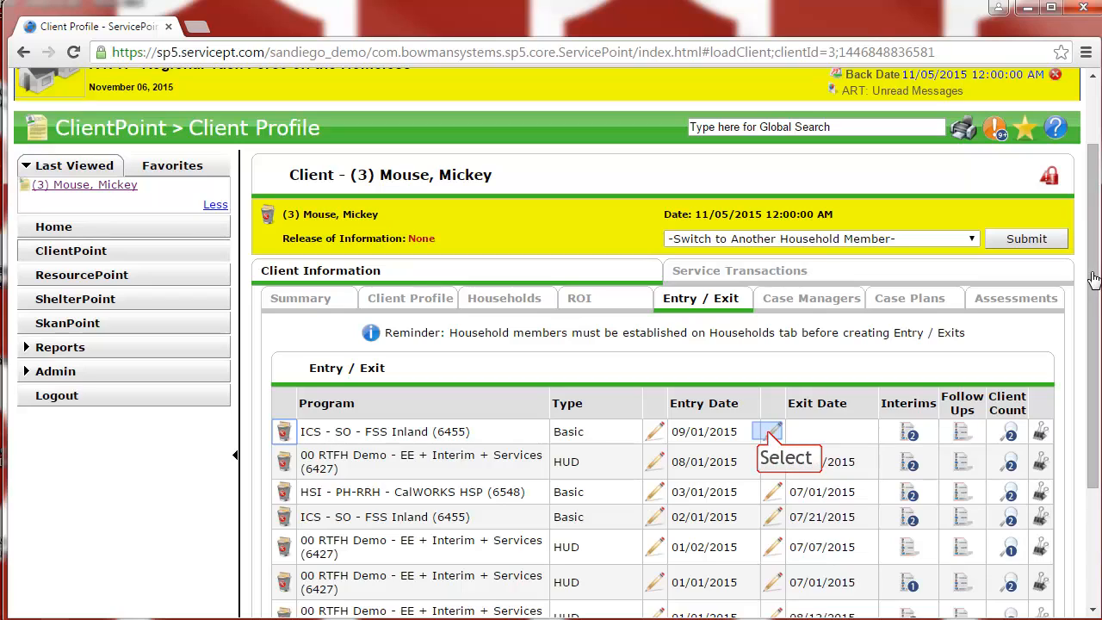
click(771, 435)
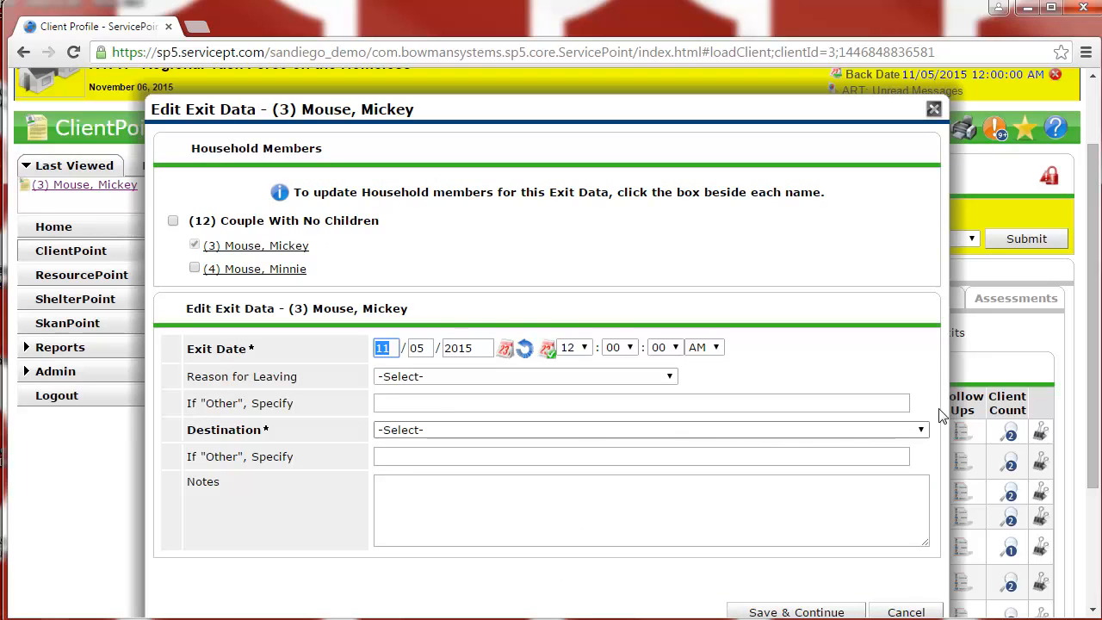
drag(1093, 220, 1086, 256)
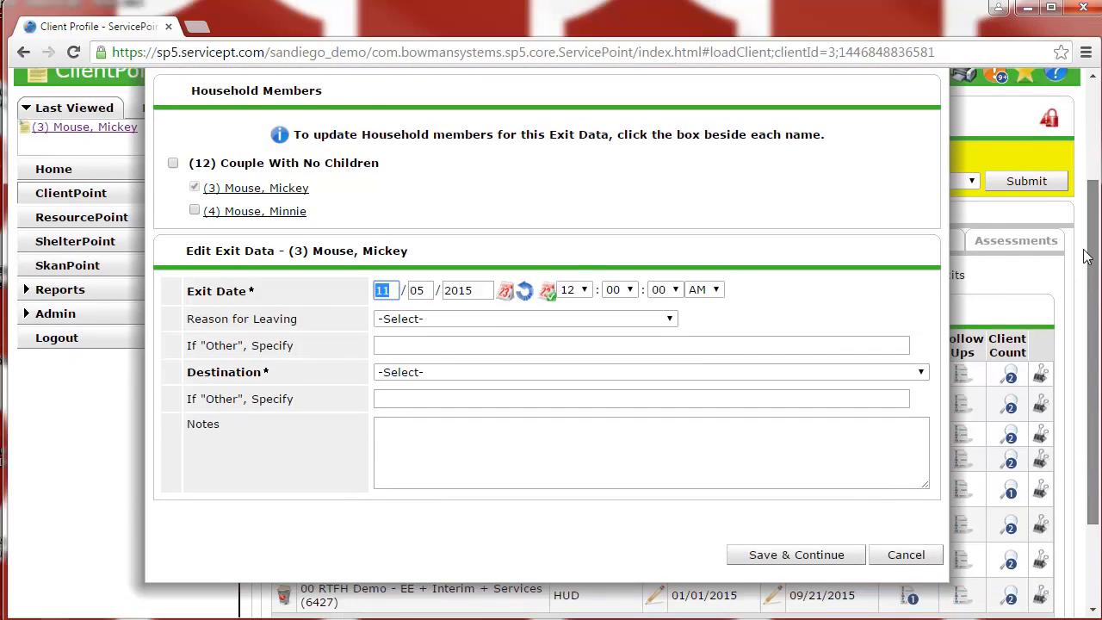
click(173, 164)
Step: Set the reason for leaving to Completed program and the destination to Permanent housing for formerly homeless persons (HUD), and save the exit data
click(659, 321)
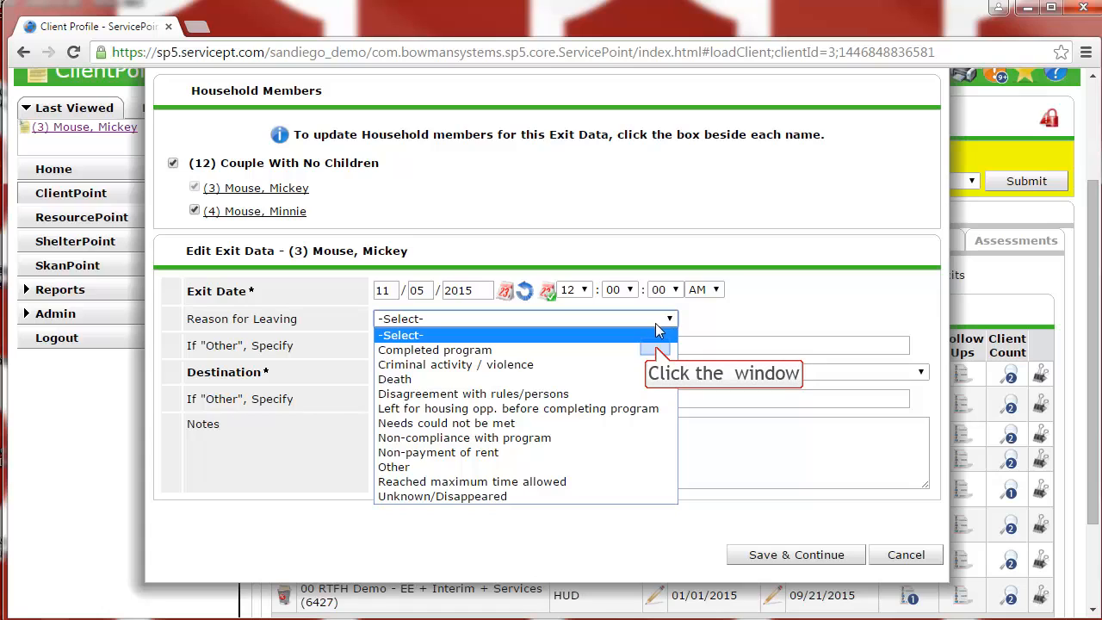
click(656, 351)
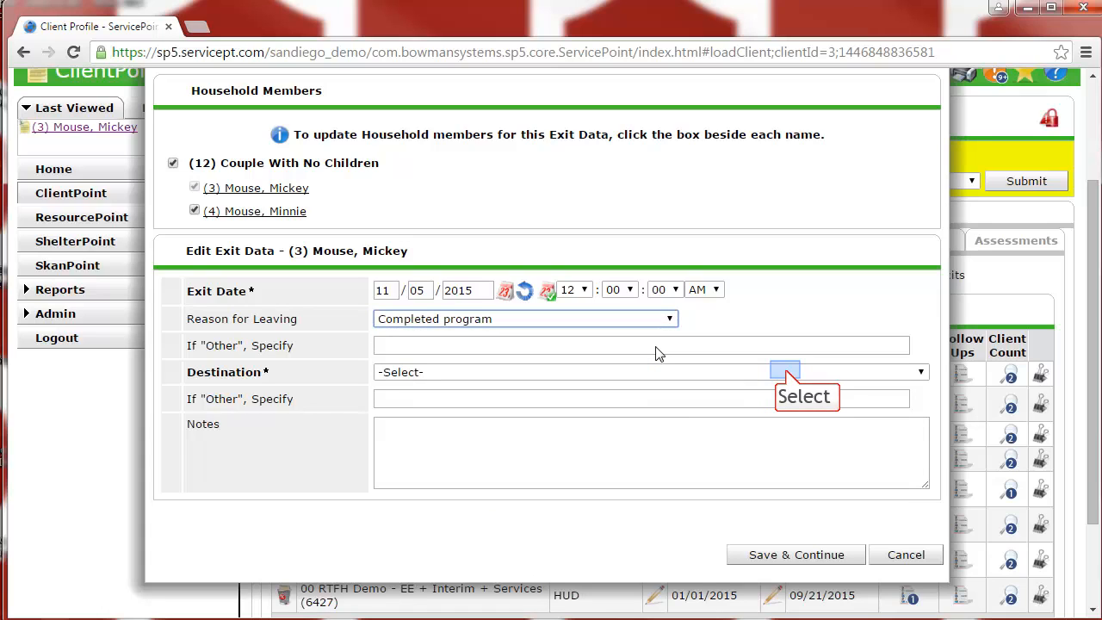
click(789, 376)
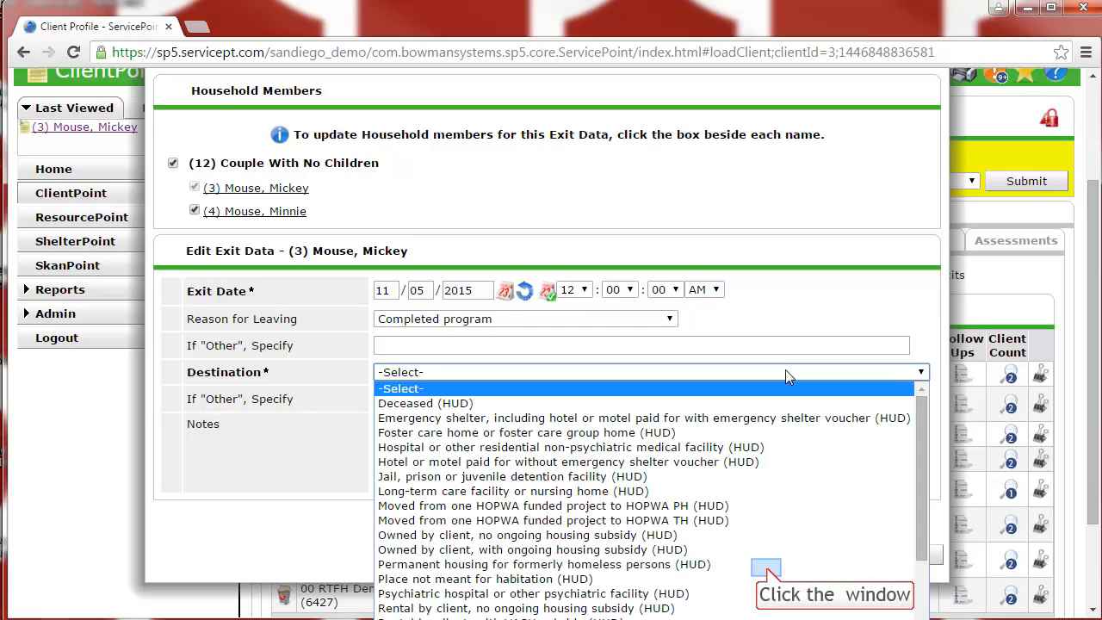
click(768, 565)
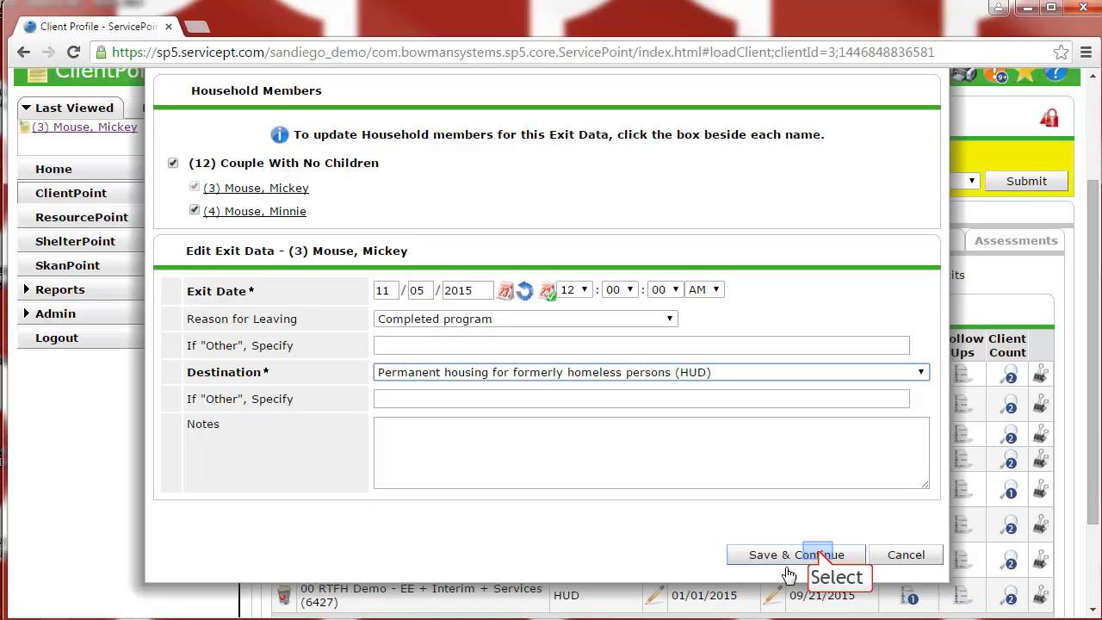
click(822, 556)
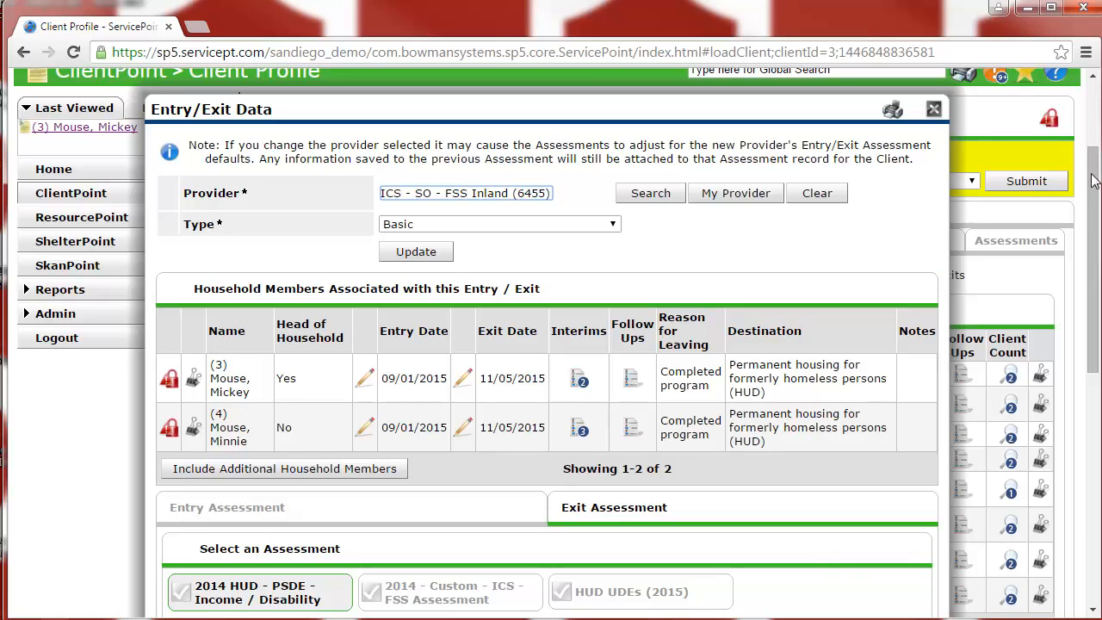
Step: Go through the 2014 HUD - PSDE - Income / Disability exit assessment for the head of household and save it
scroll(1080, 333, down, 3)
scroll(1079, 310, down, 3)
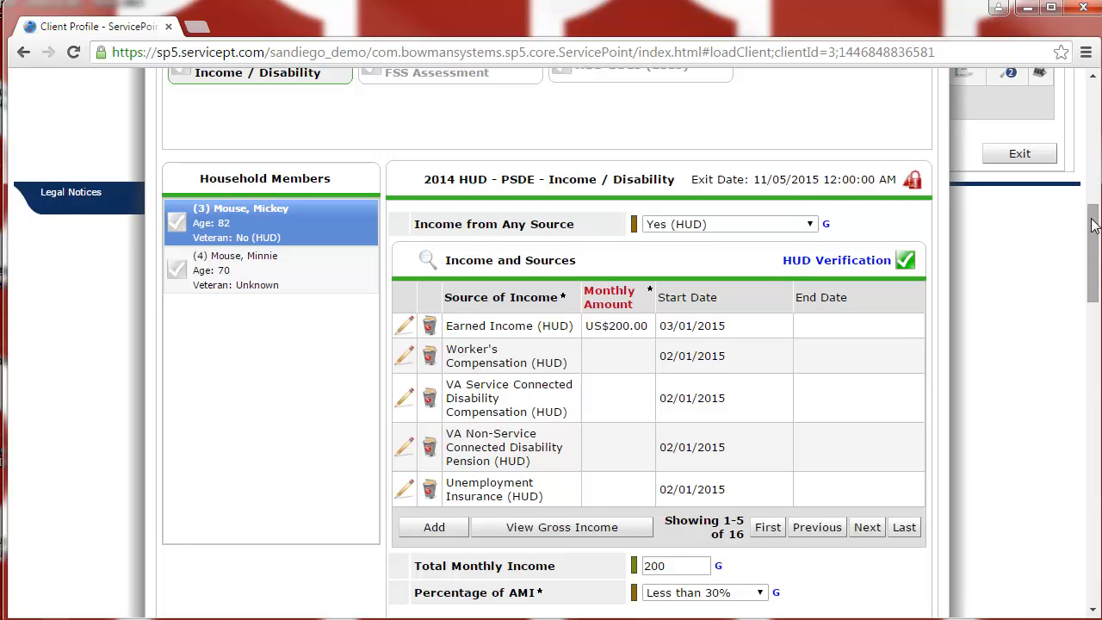
drag(1094, 224, 1044, 552)
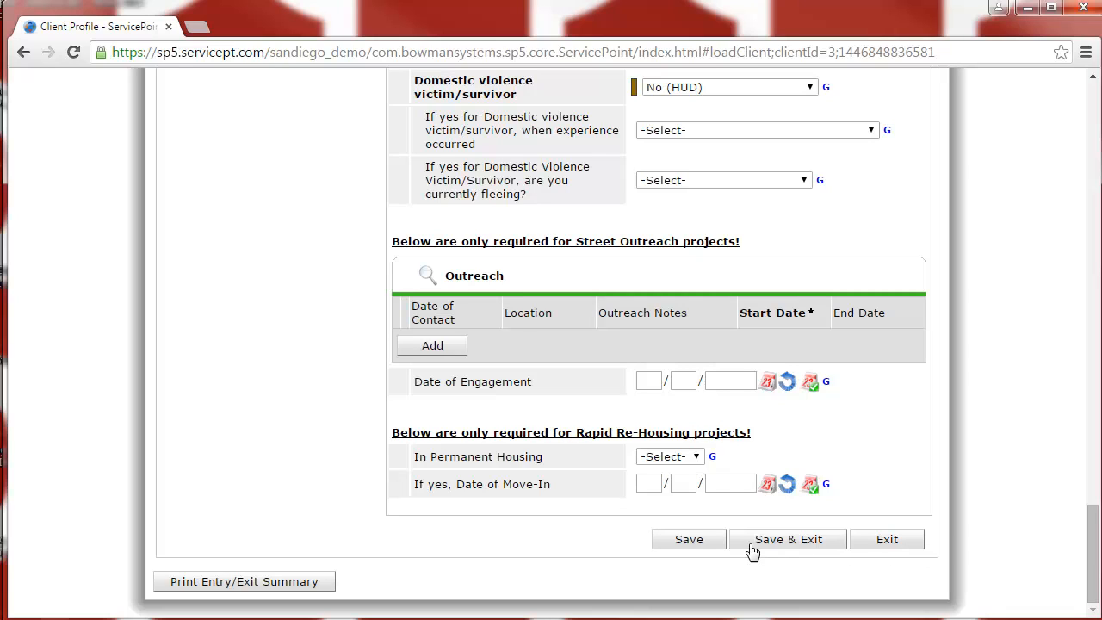
click(659, 541)
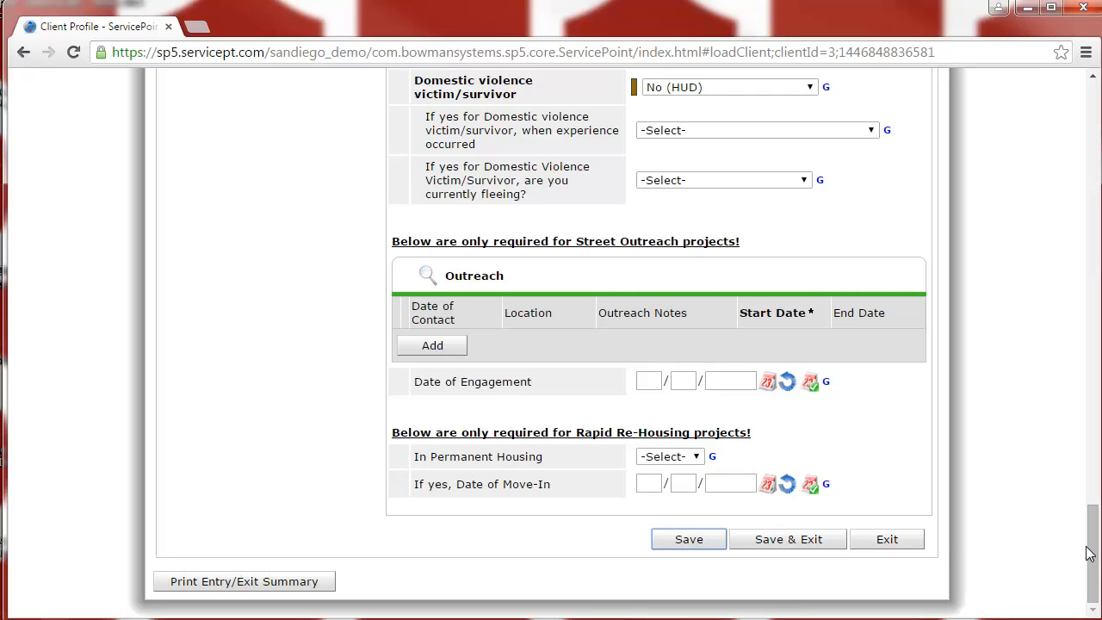
Step: In the 2014 - Custom - ICS - FSS exit assessment, set Self Sufficient to Yes, then save and leave the entry/exit record
drag(1089, 554, 1097, 187)
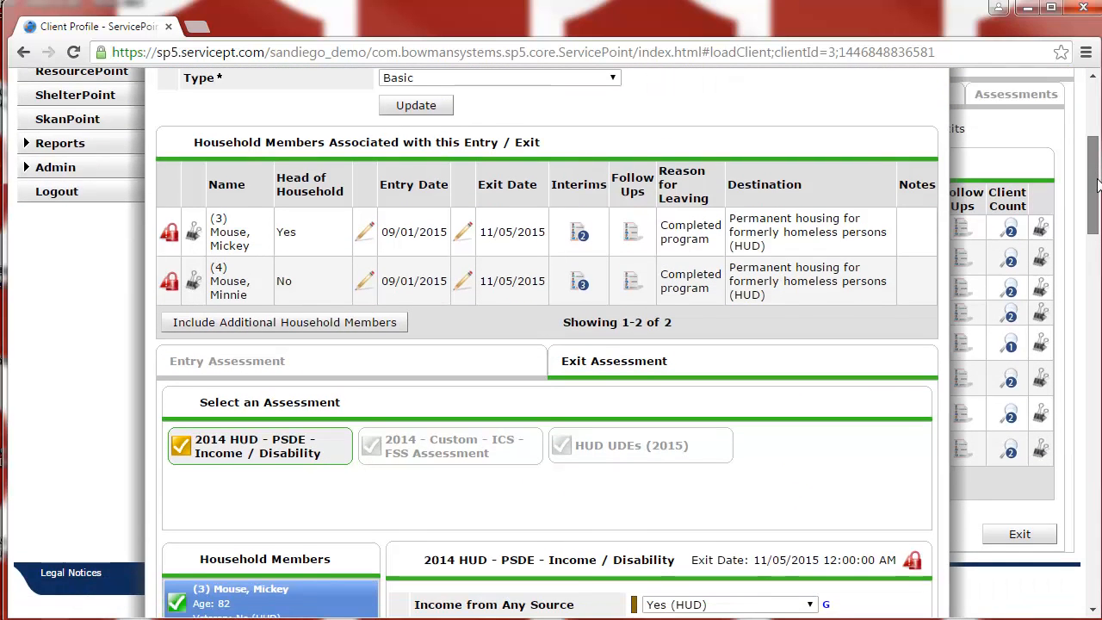
click(498, 462)
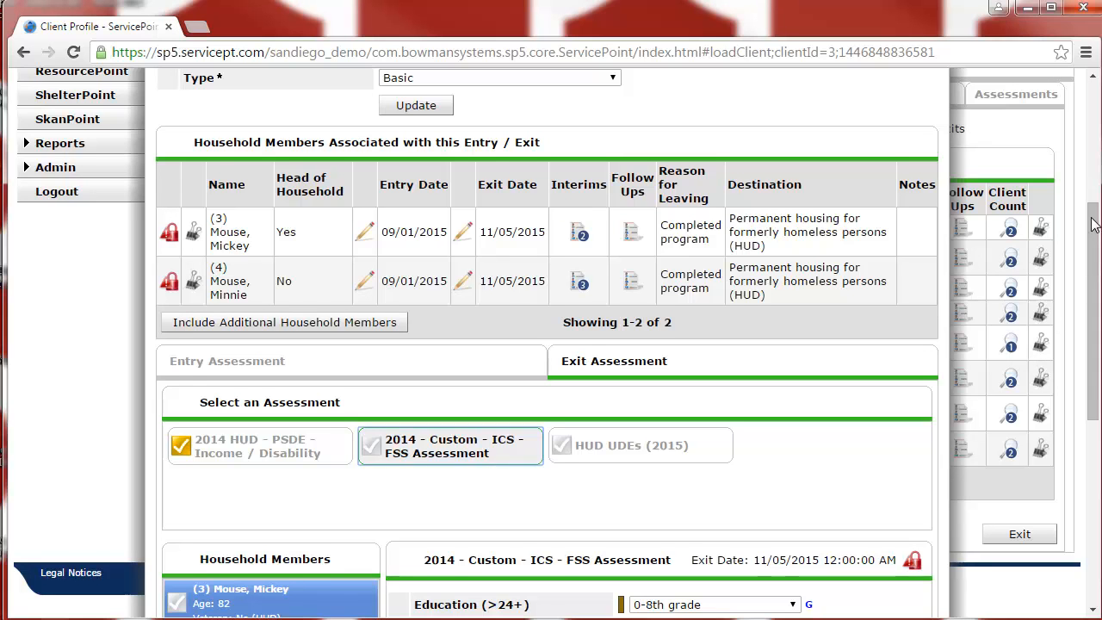
drag(1094, 225, 1092, 396)
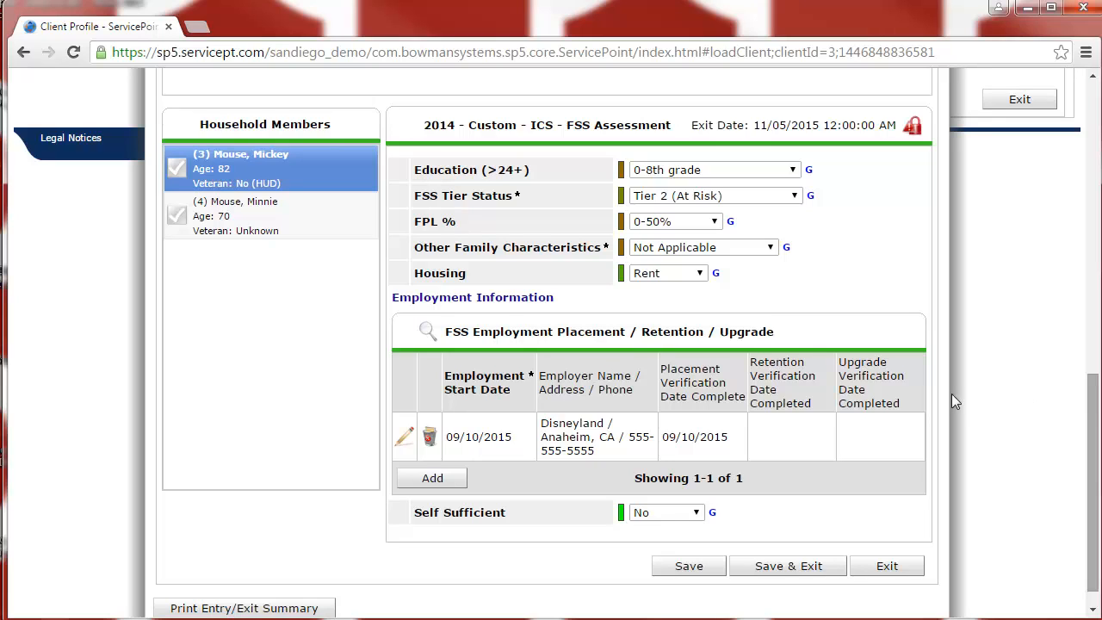
click(697, 513)
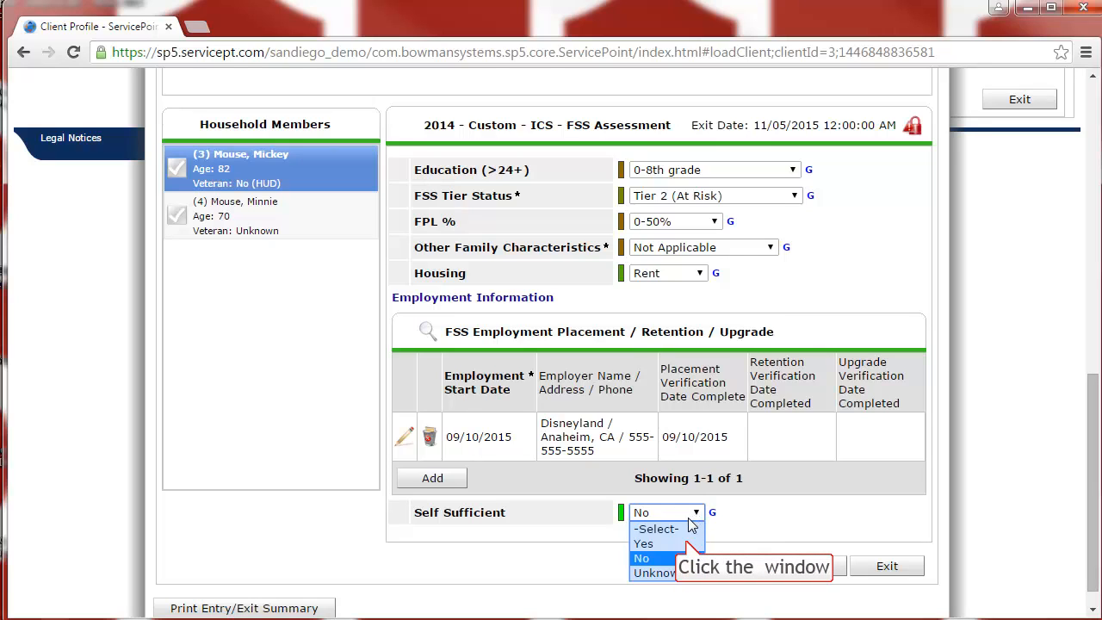
click(689, 543)
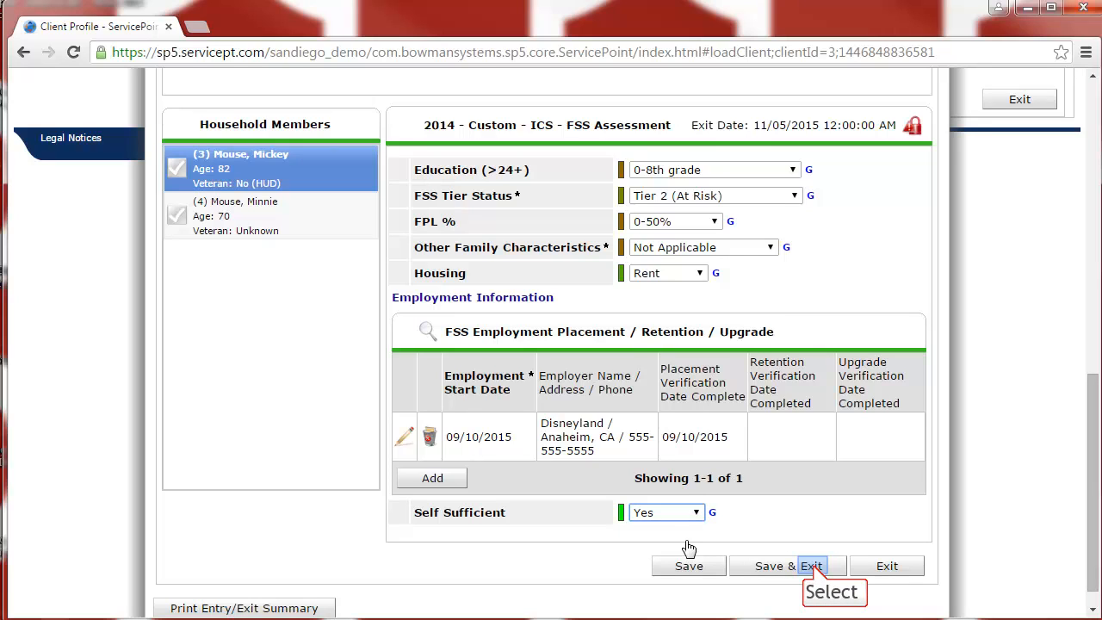
click(812, 566)
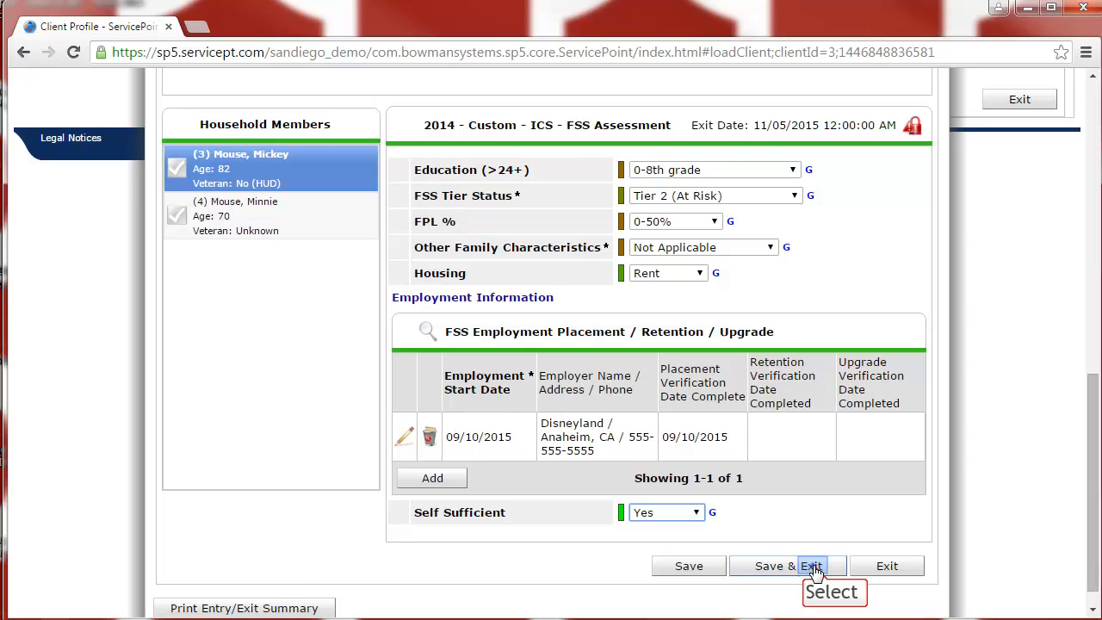